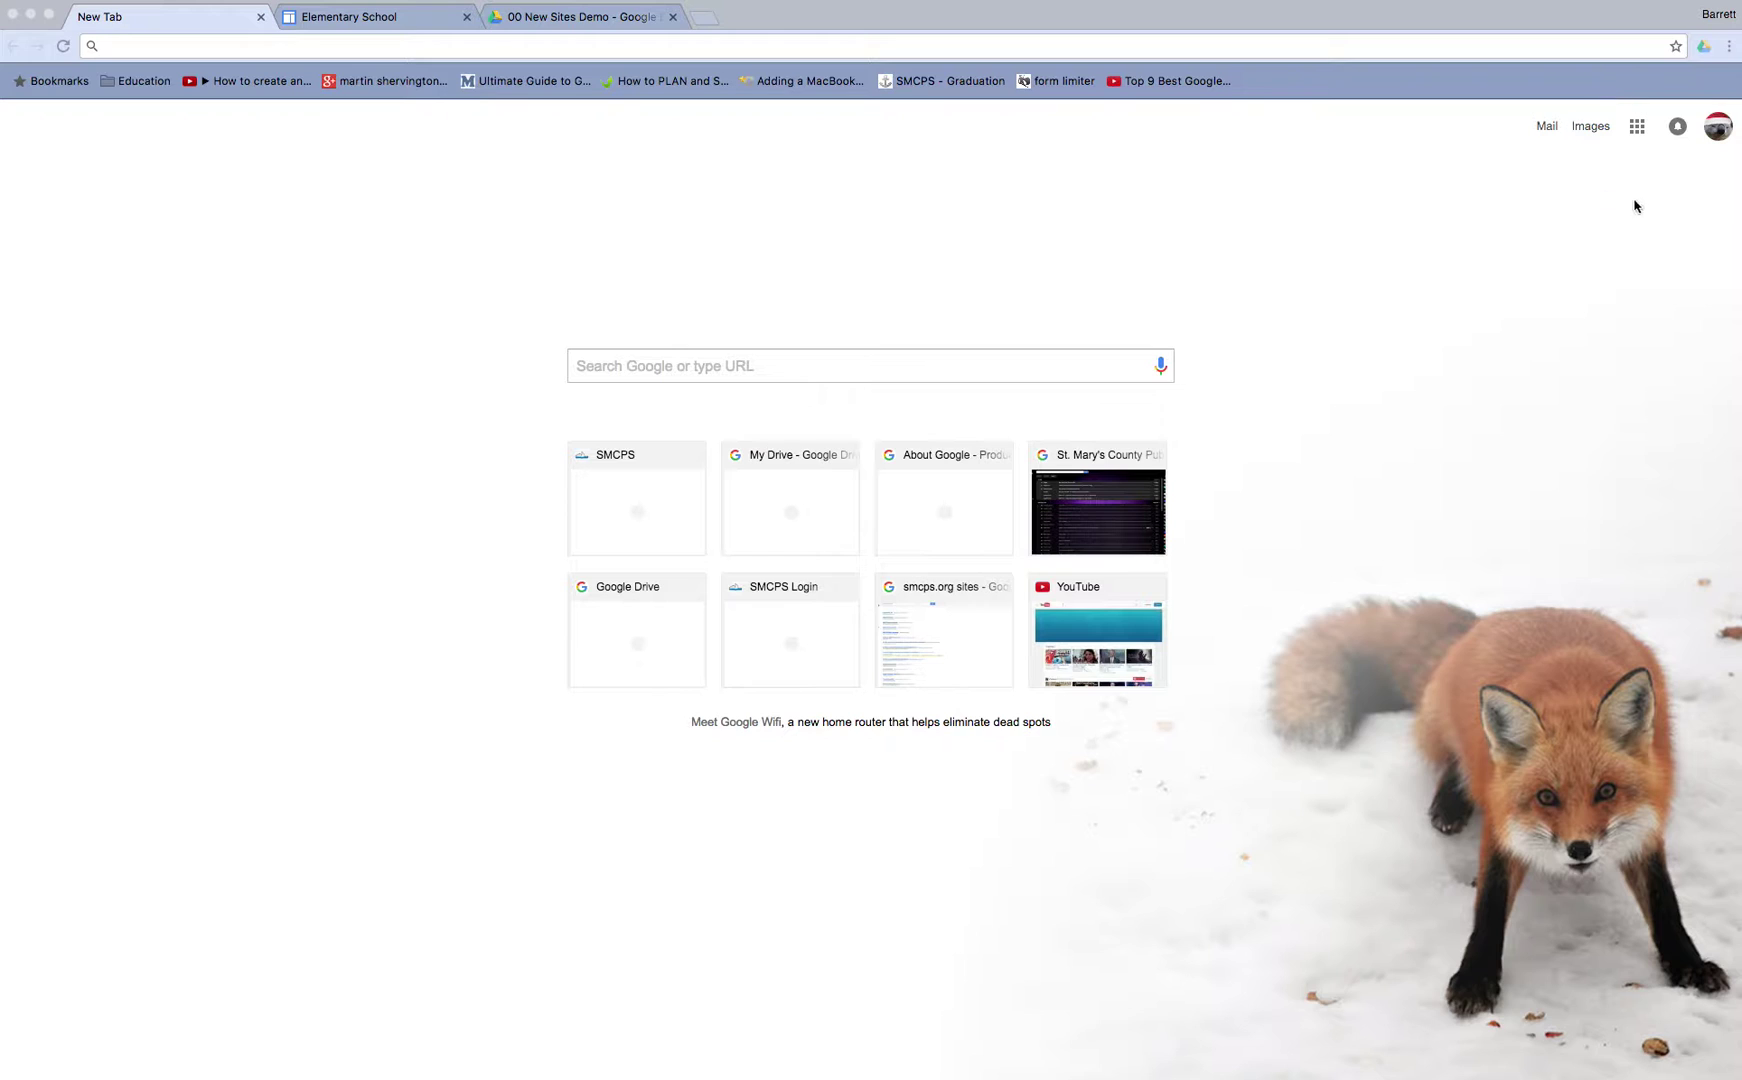
- Launch classic Google Sites from the Google apps grid to list the smcps.org sites
click(1640, 130)
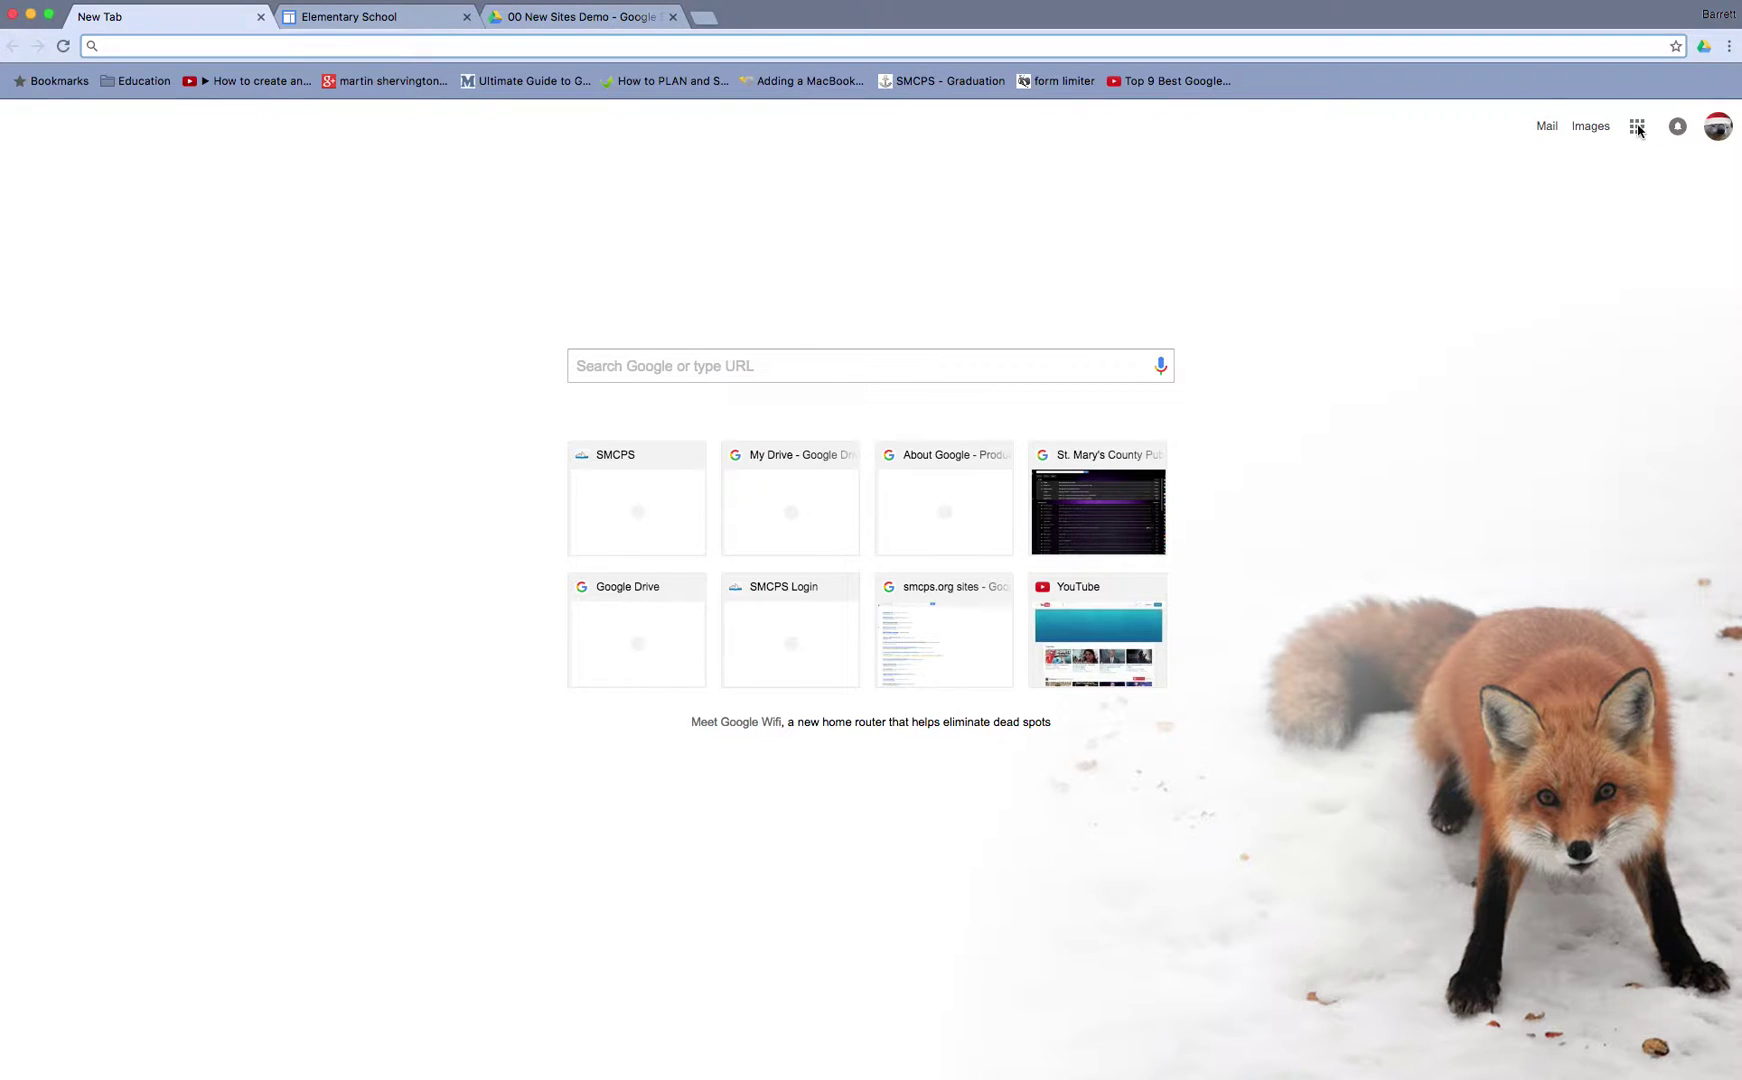
click(1638, 128)
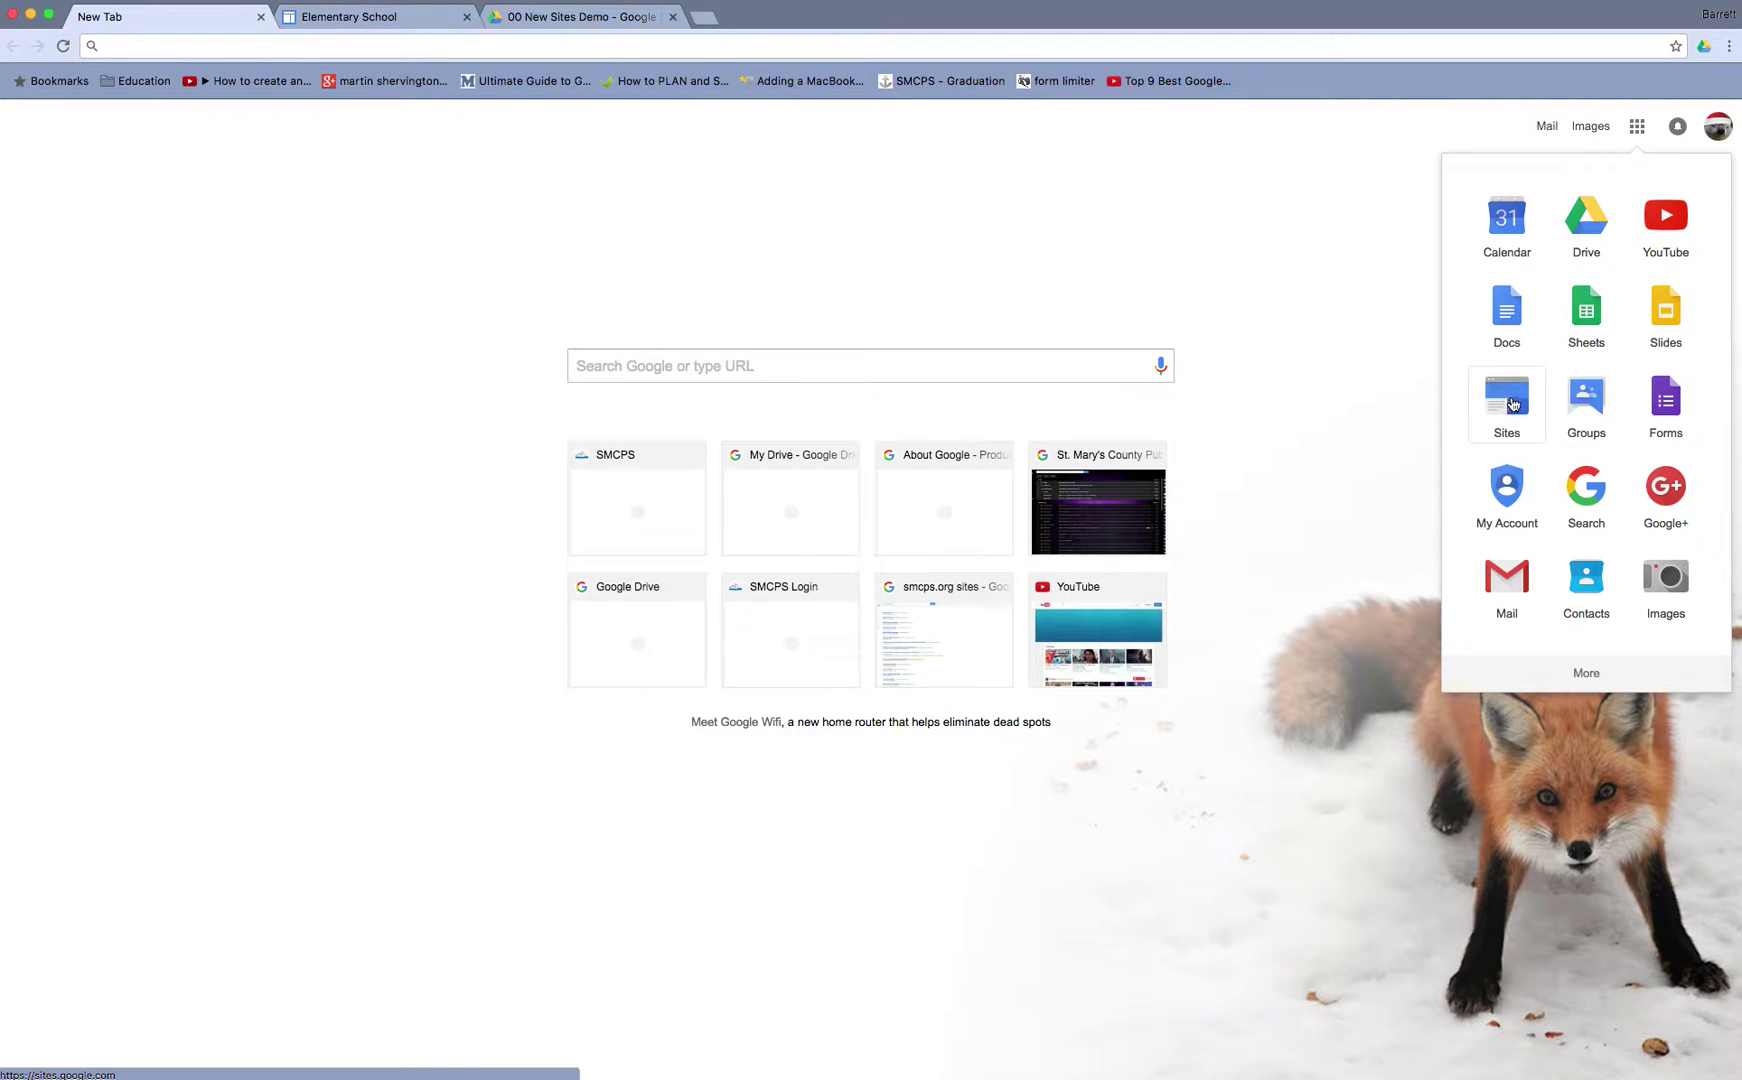
click(1512, 400)
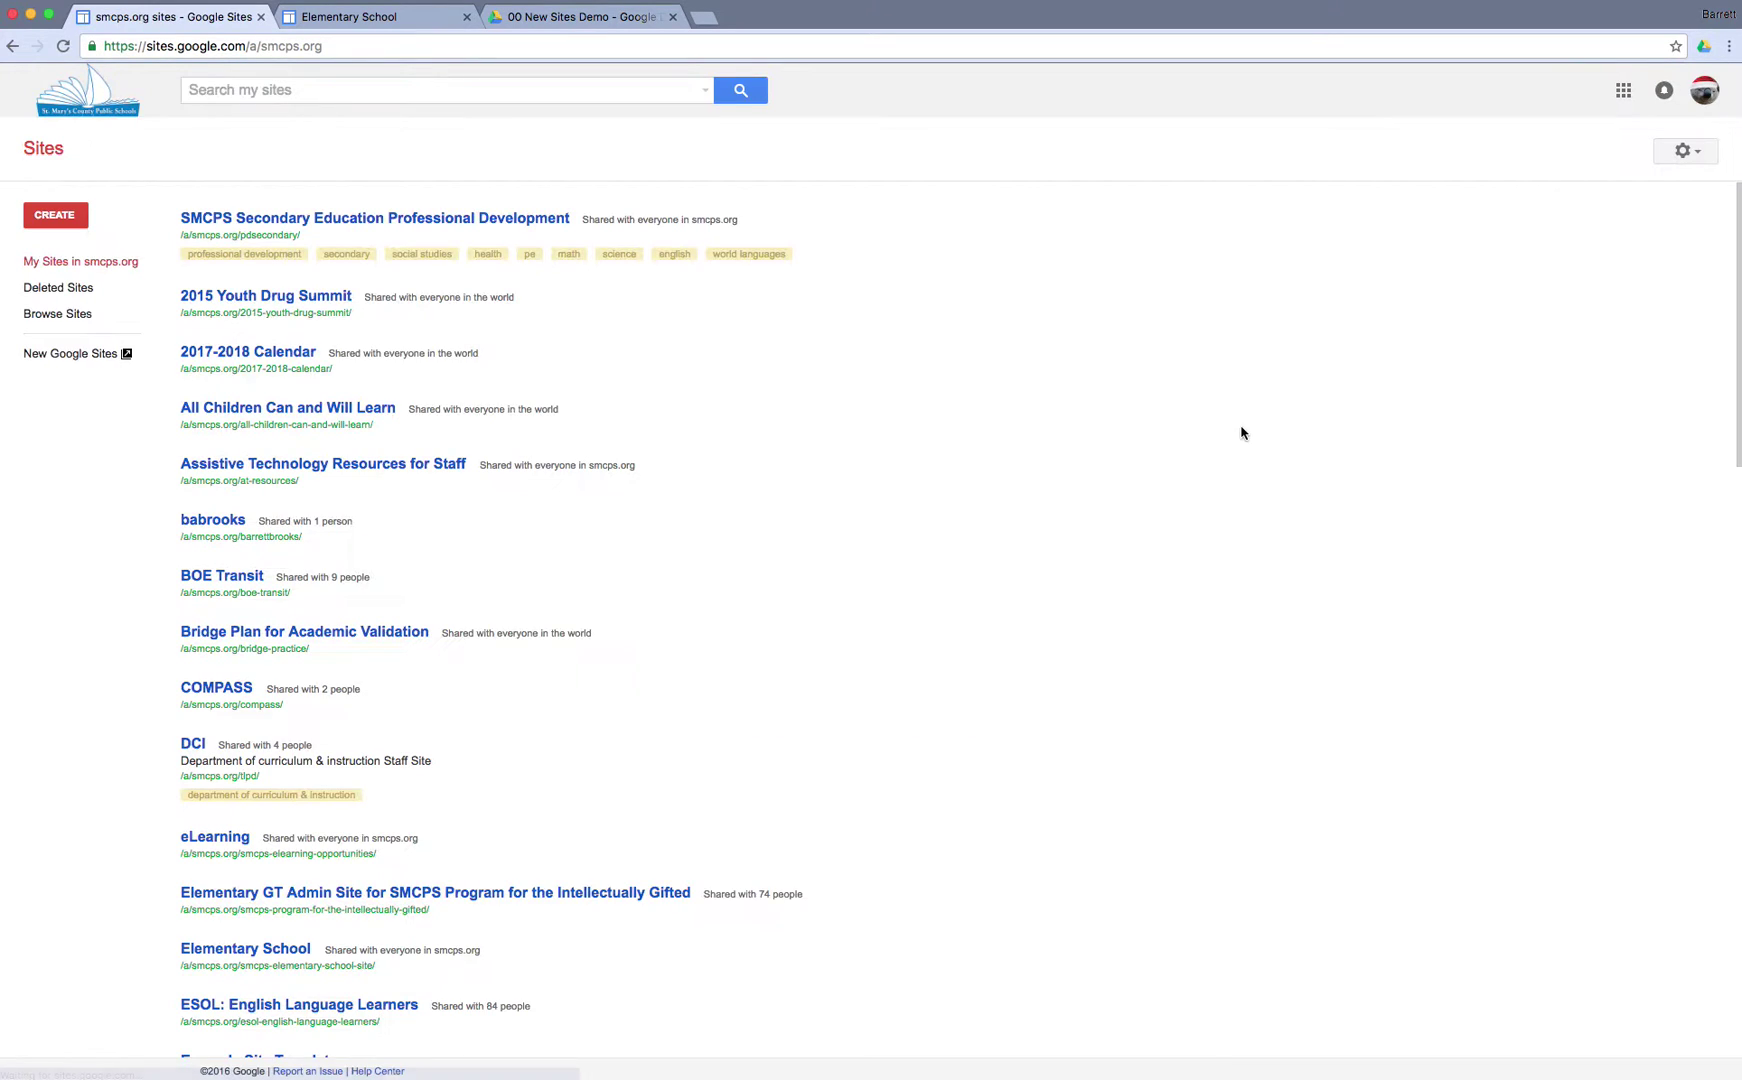
- Scroll the My Sites list and open the Software Skills Development site
scroll(440, 513, down, 12)
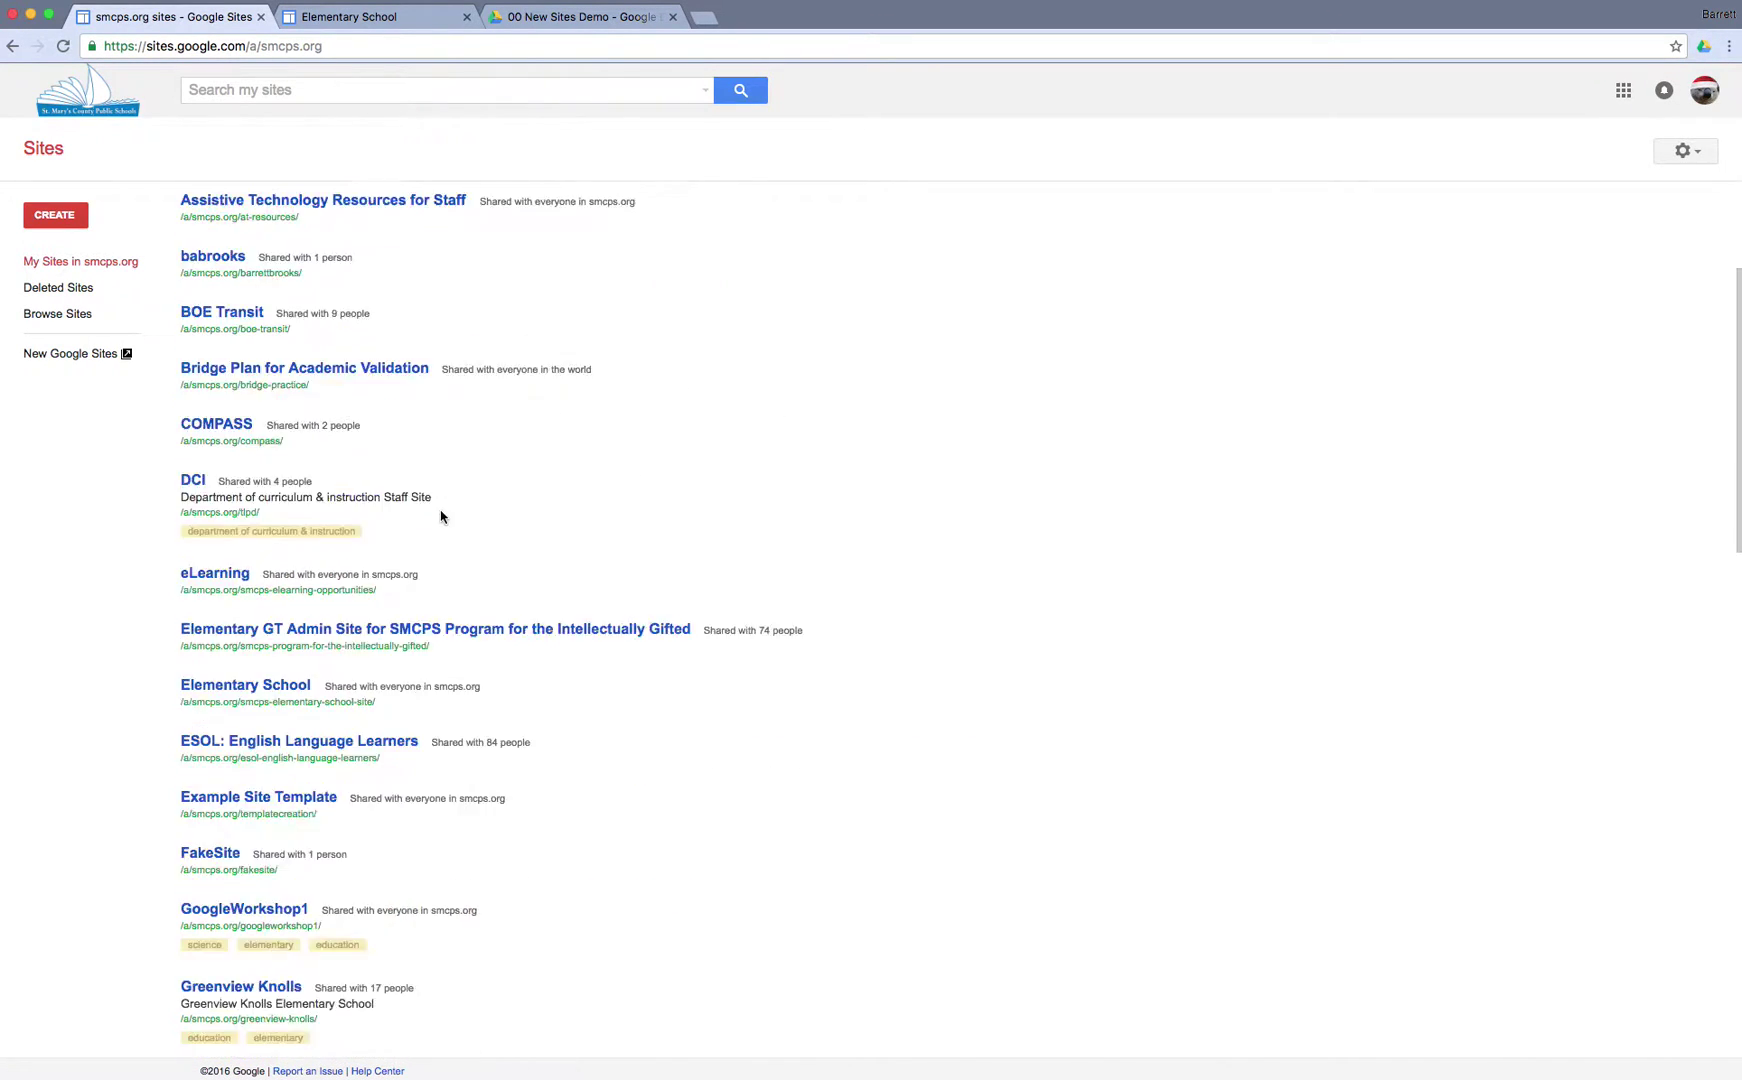
scroll(533, 561, up, 12)
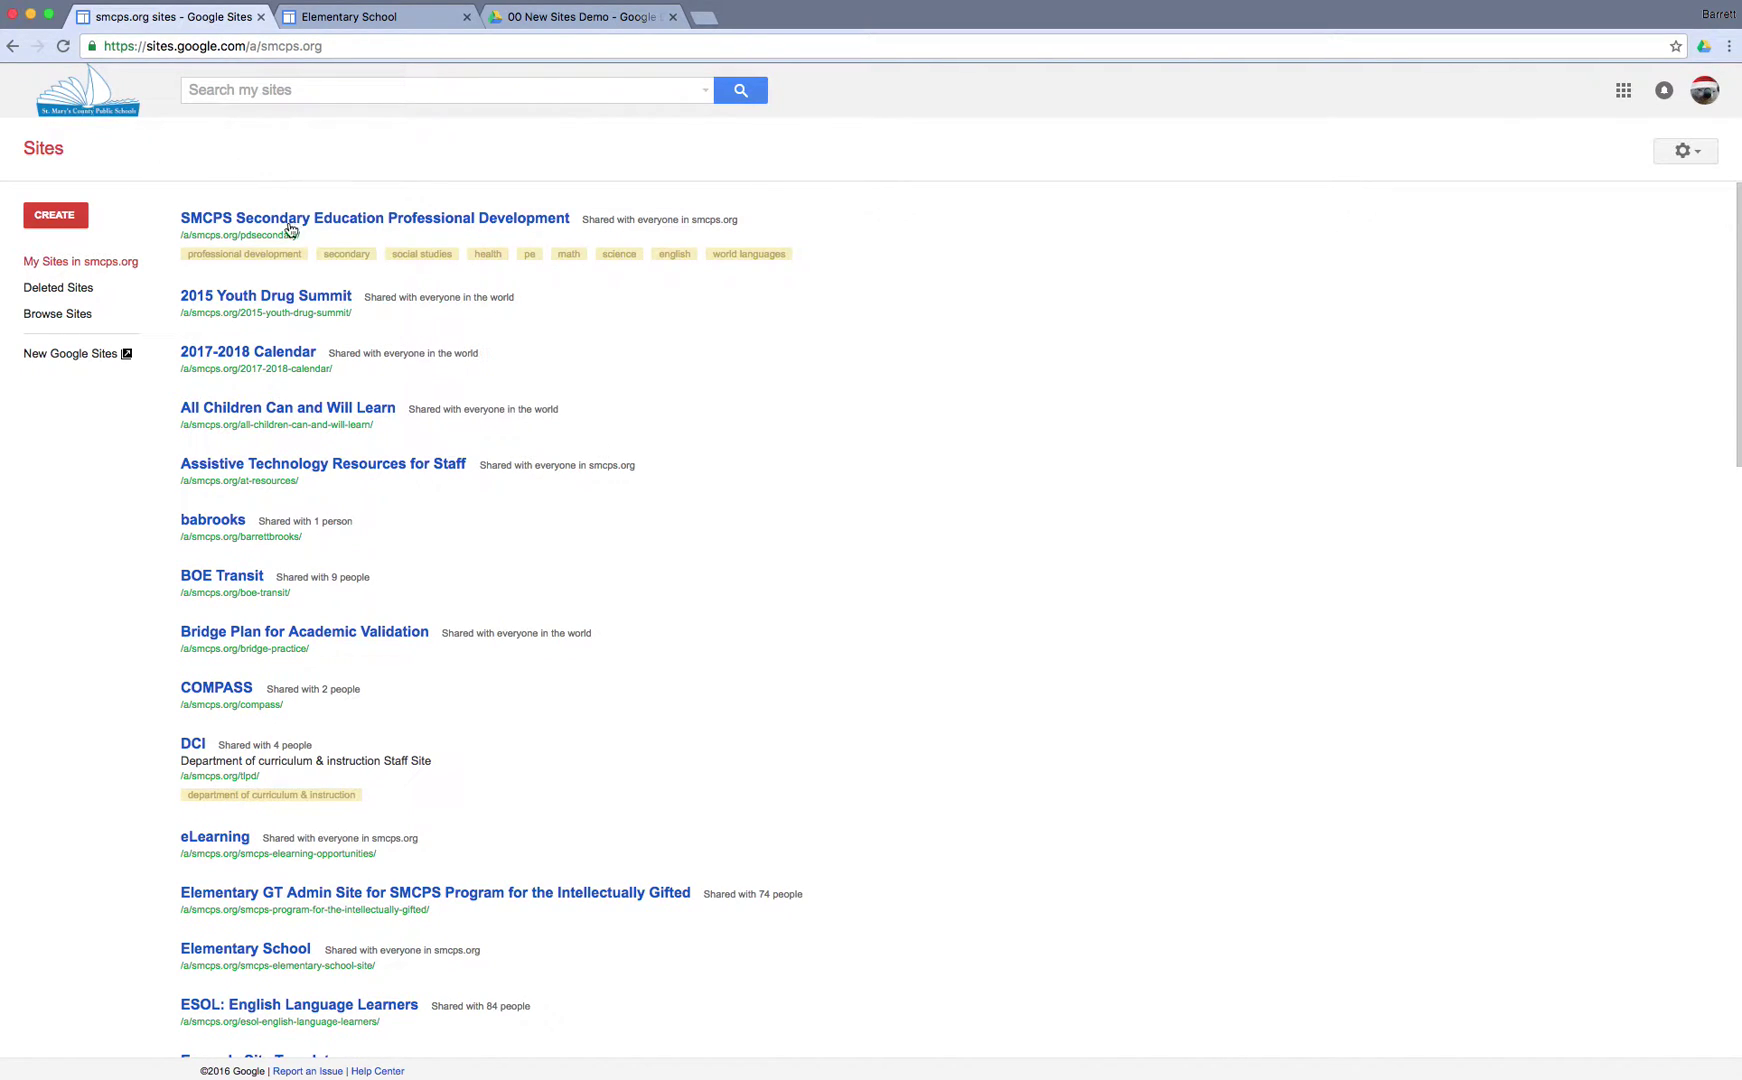
scroll(388, 792, down, 10)
scroll(388, 792, down, 8)
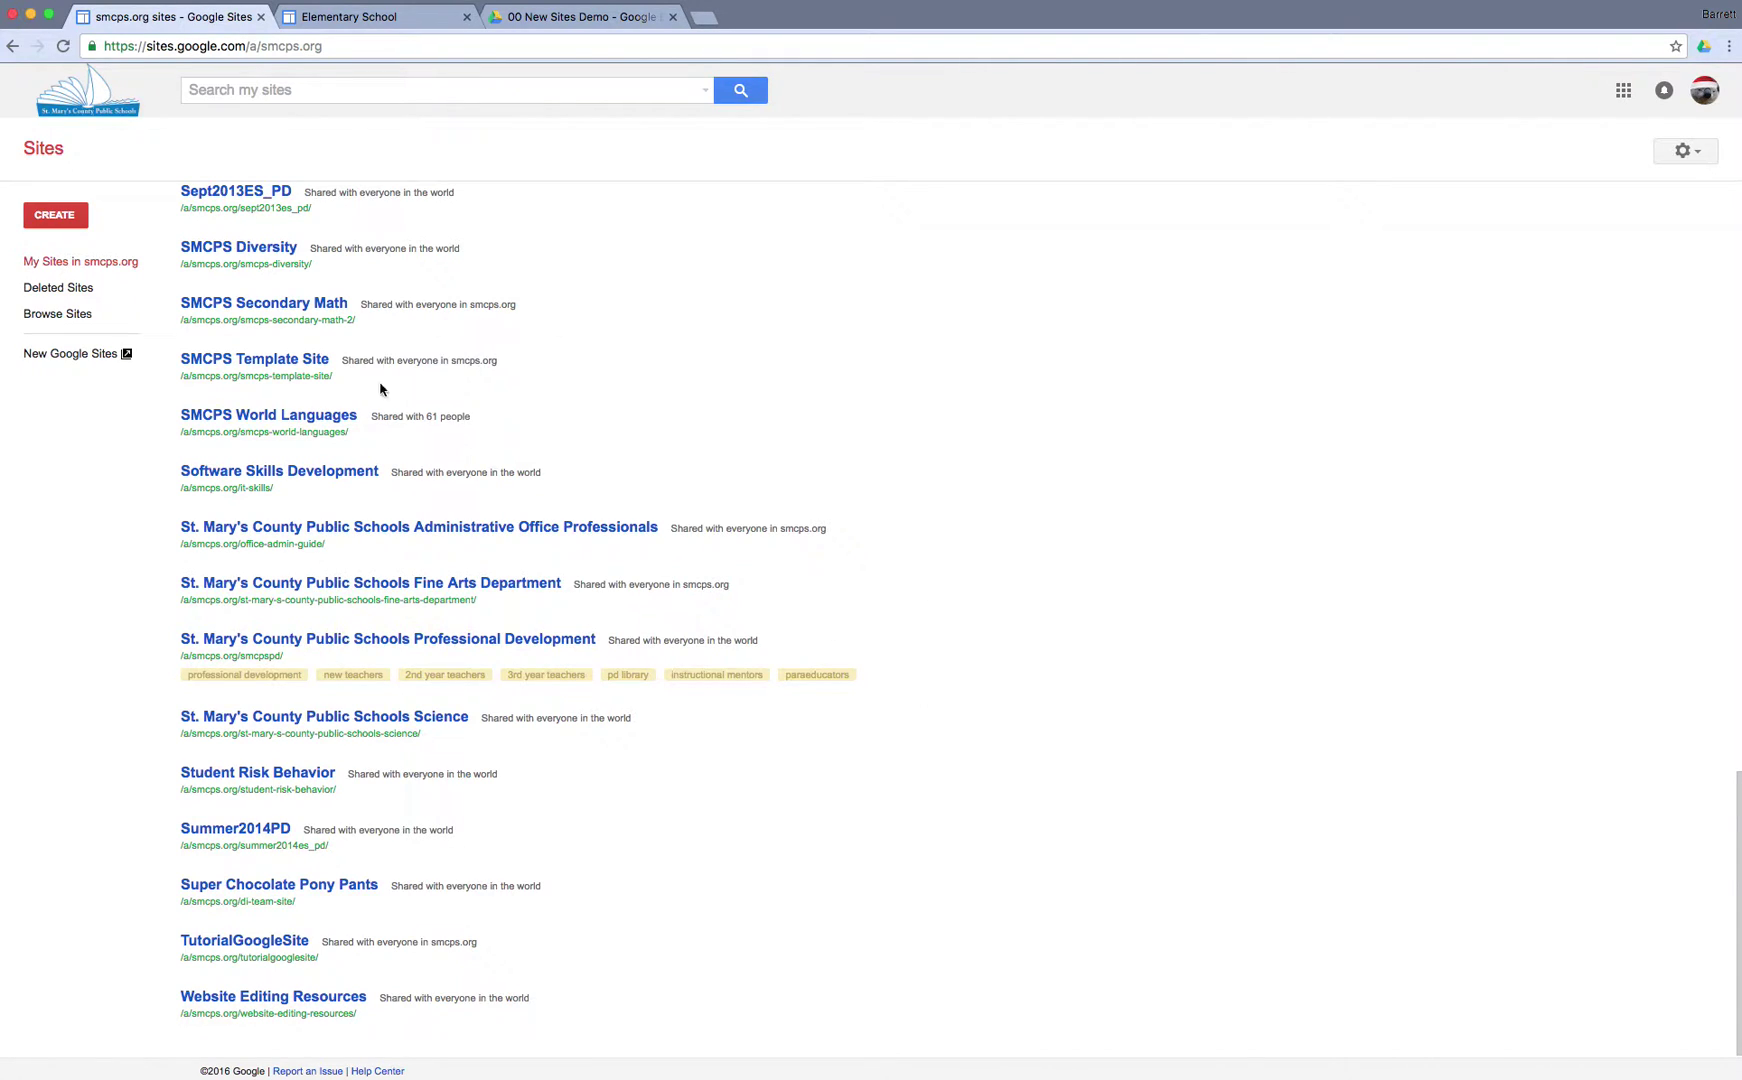
scroll(319, 502, down, 1)
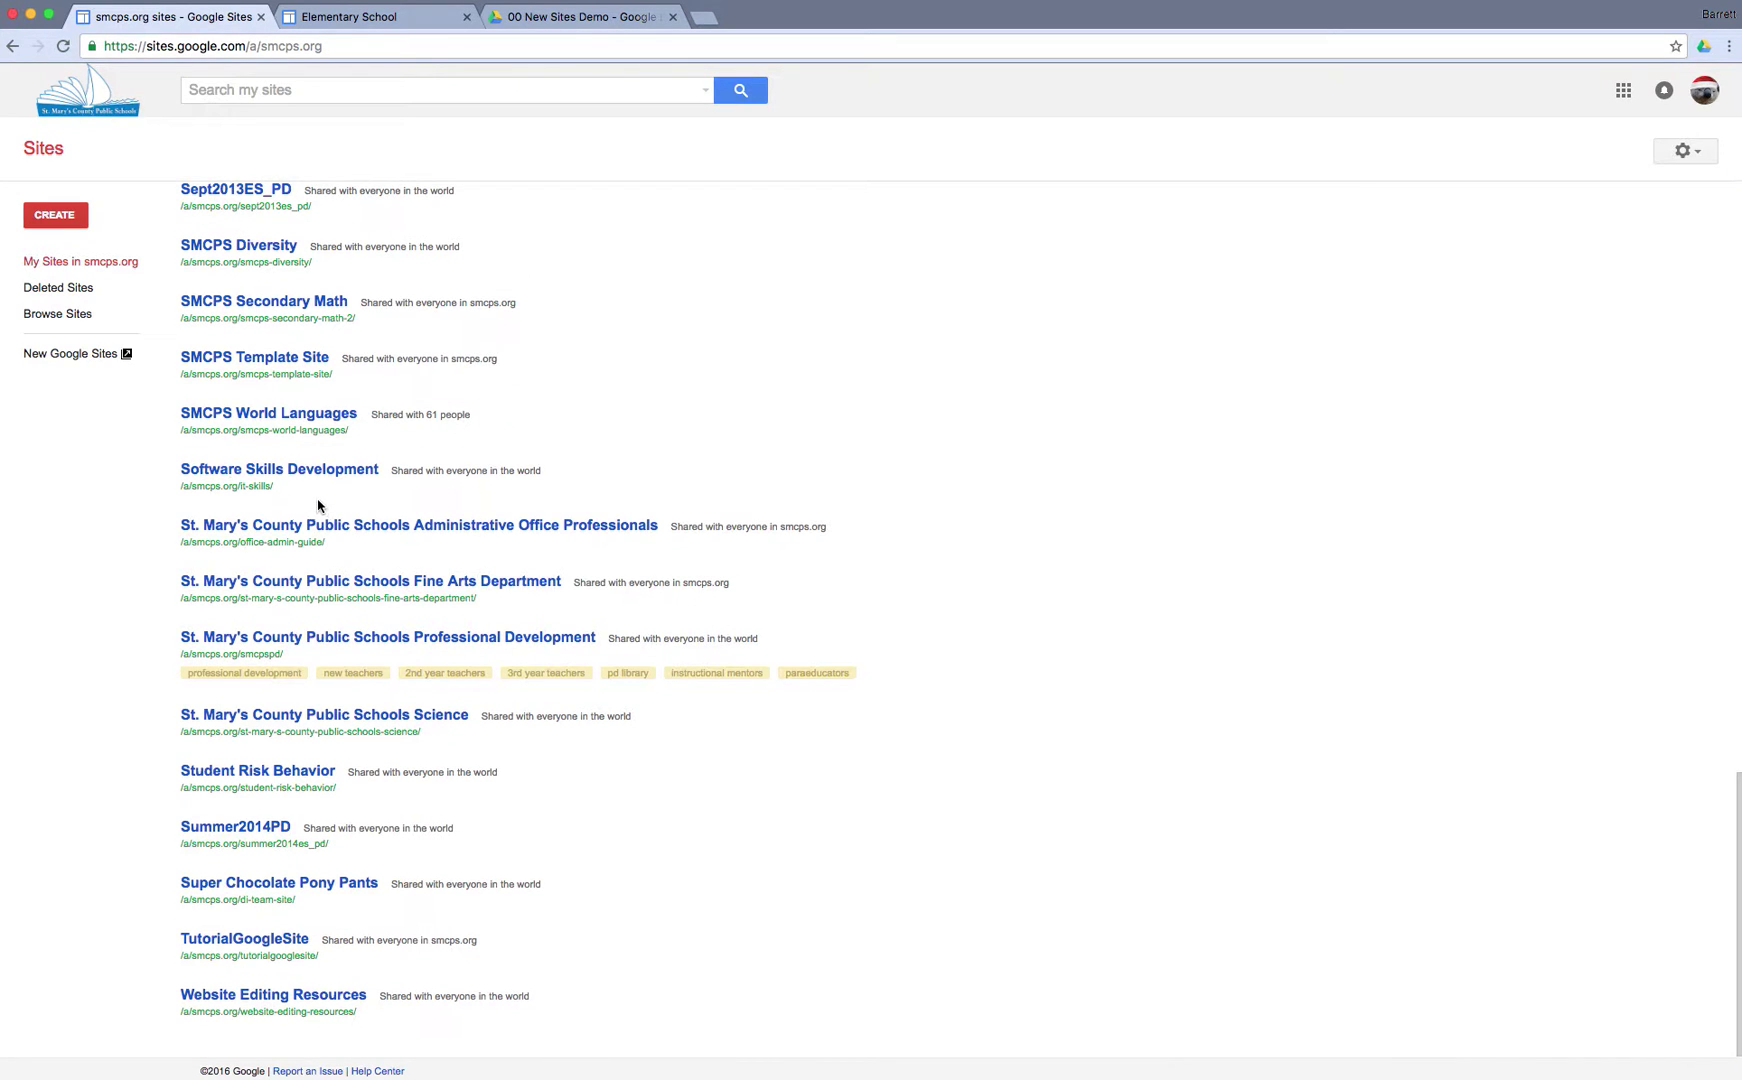
click(284, 471)
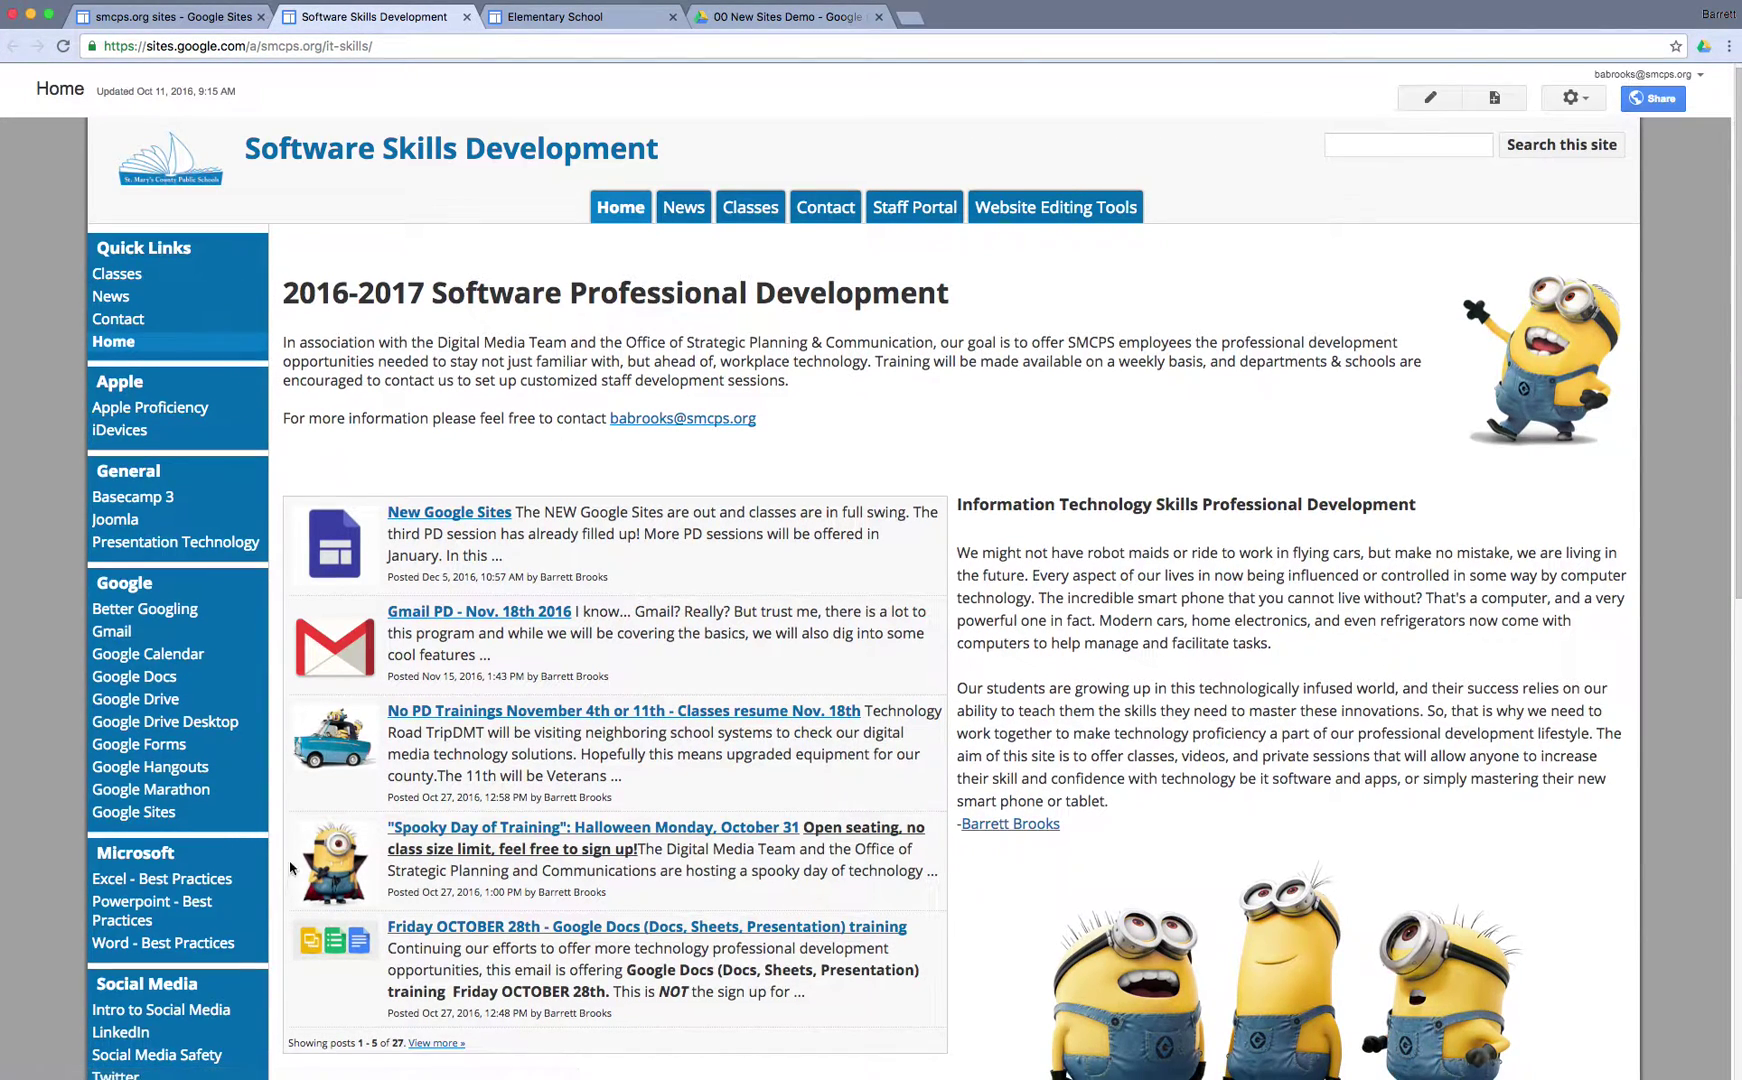
scroll(238, 800, down, 1)
scroll(238, 800, down, 6)
scroll(238, 800, up, 8)
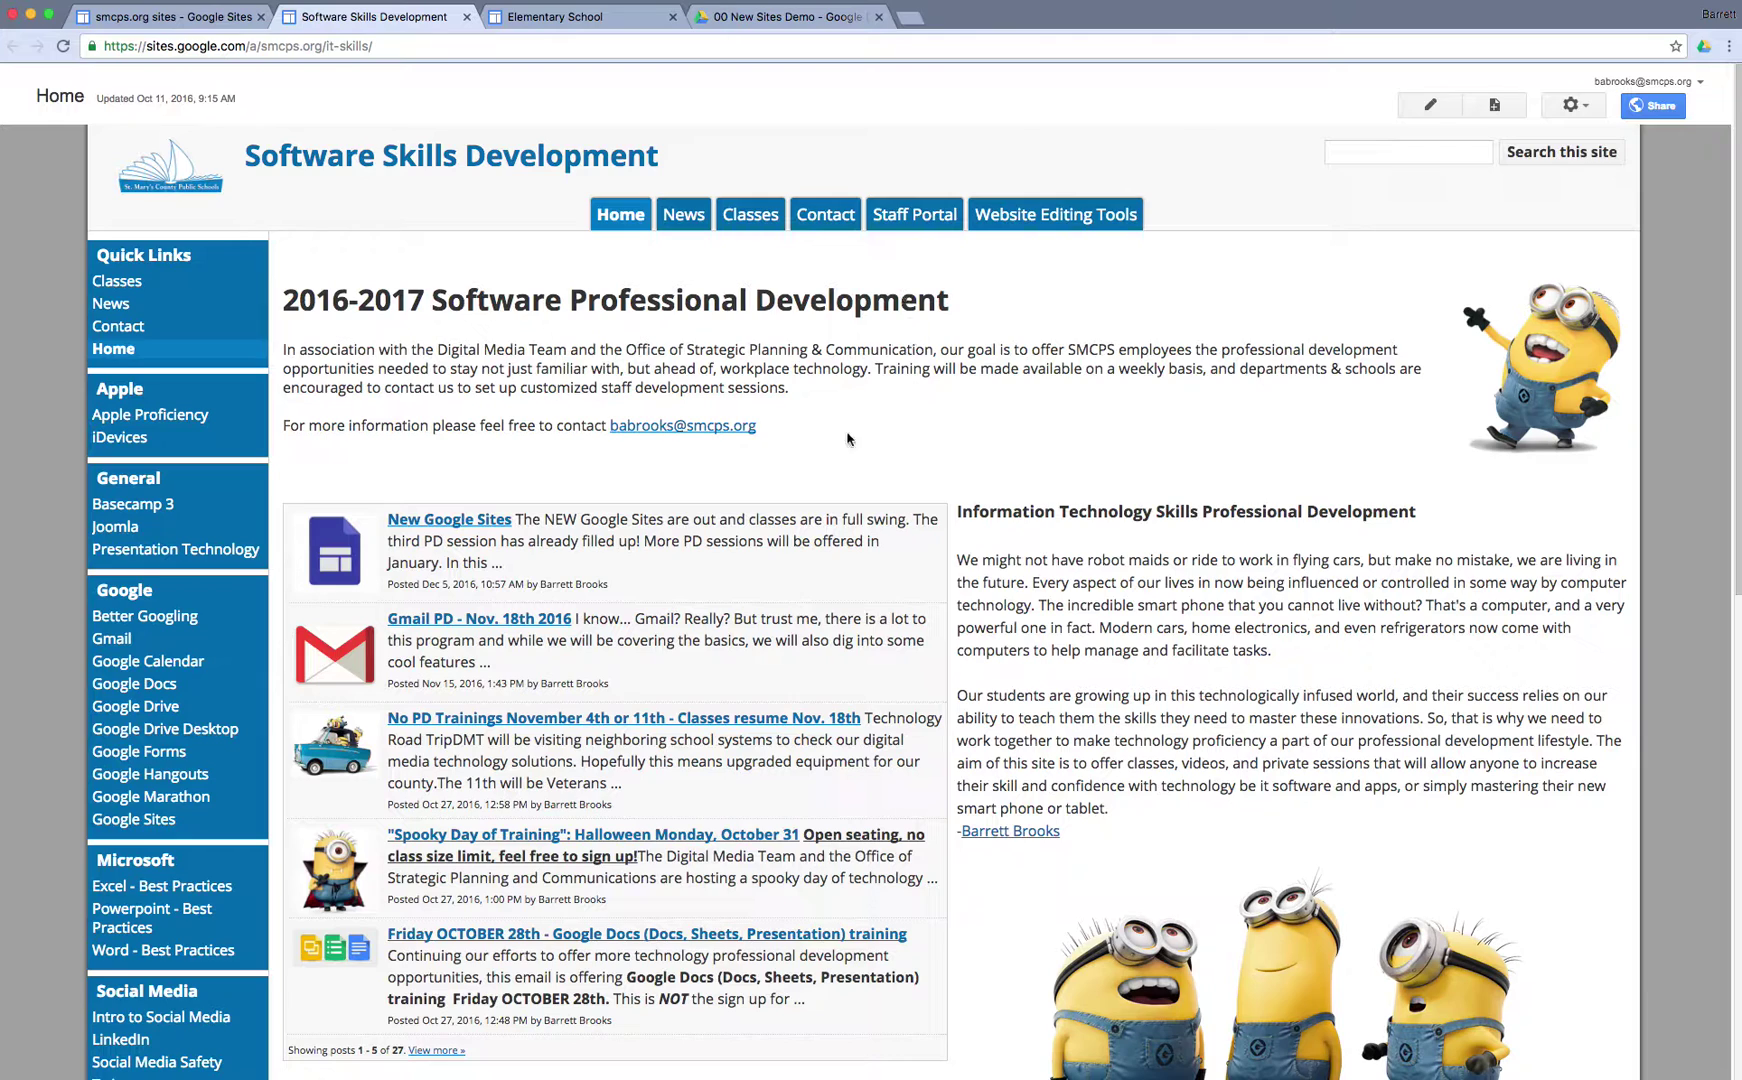
- Open the Excel - Best Practices class page listed under Microsoft in the sidebar
scroll(1320, 590, down, 8)
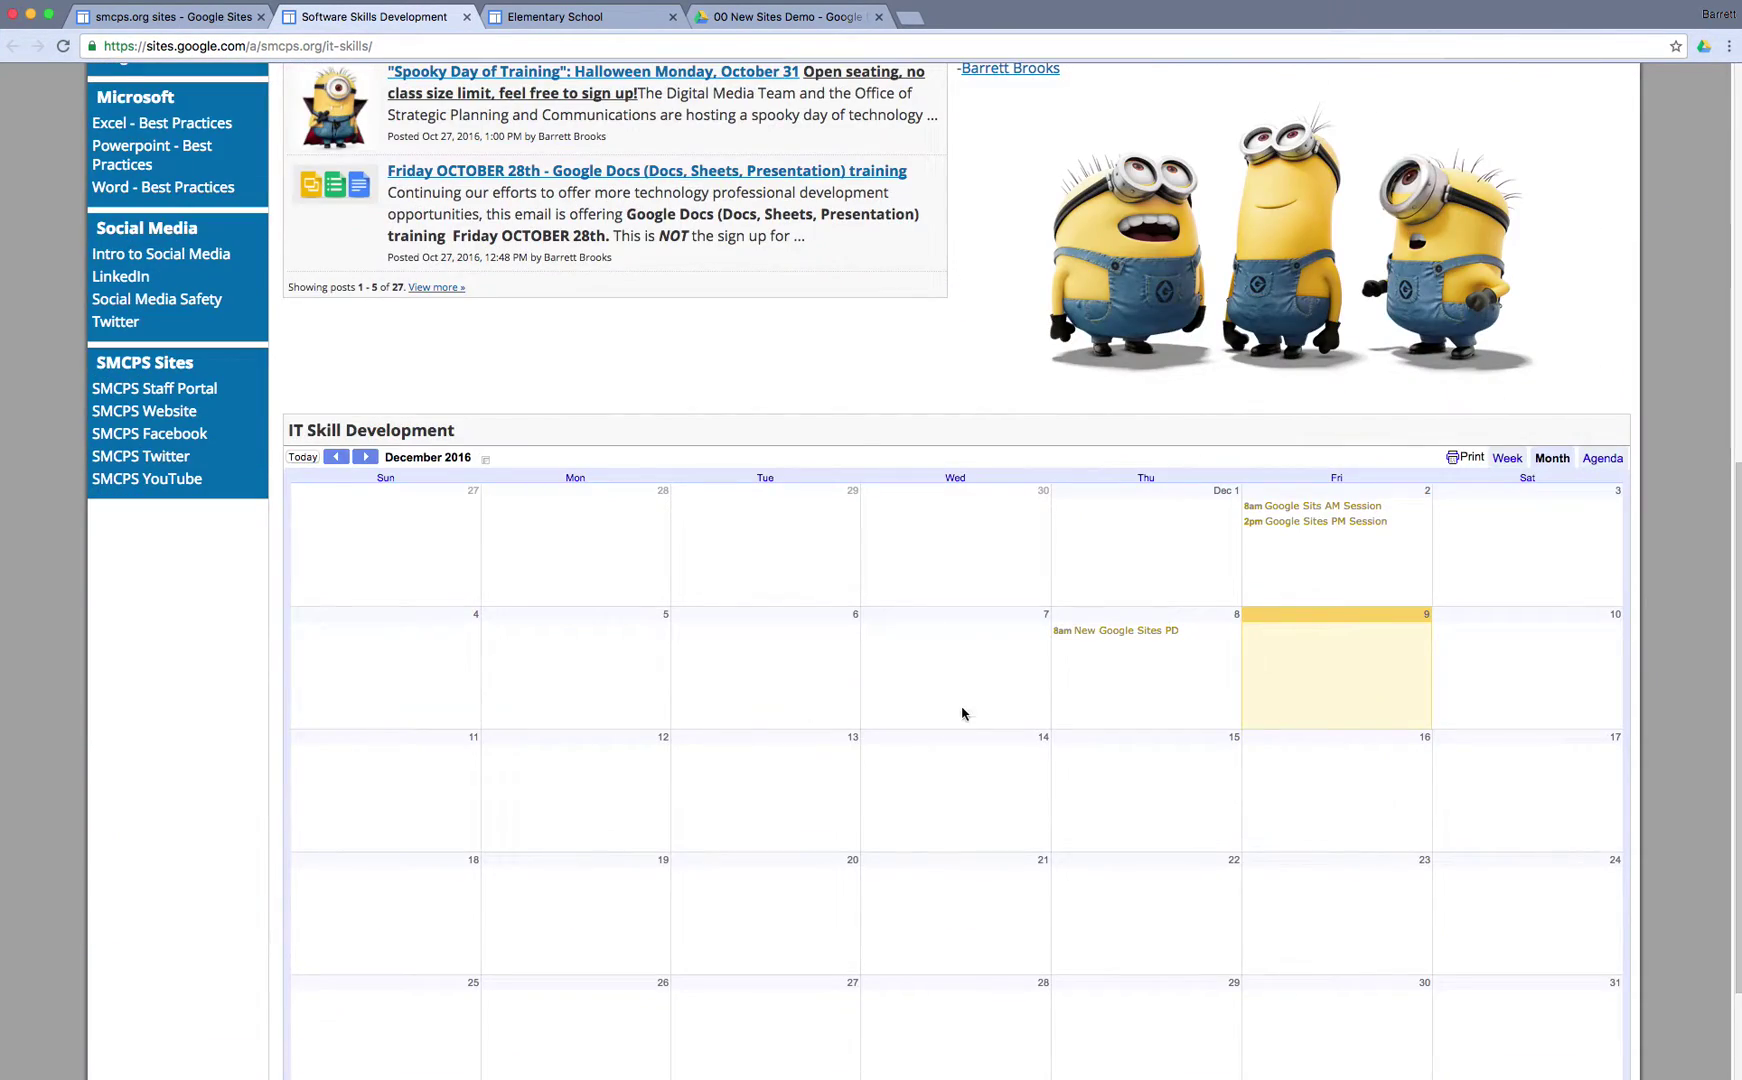
scroll(1000, 708, up, 5)
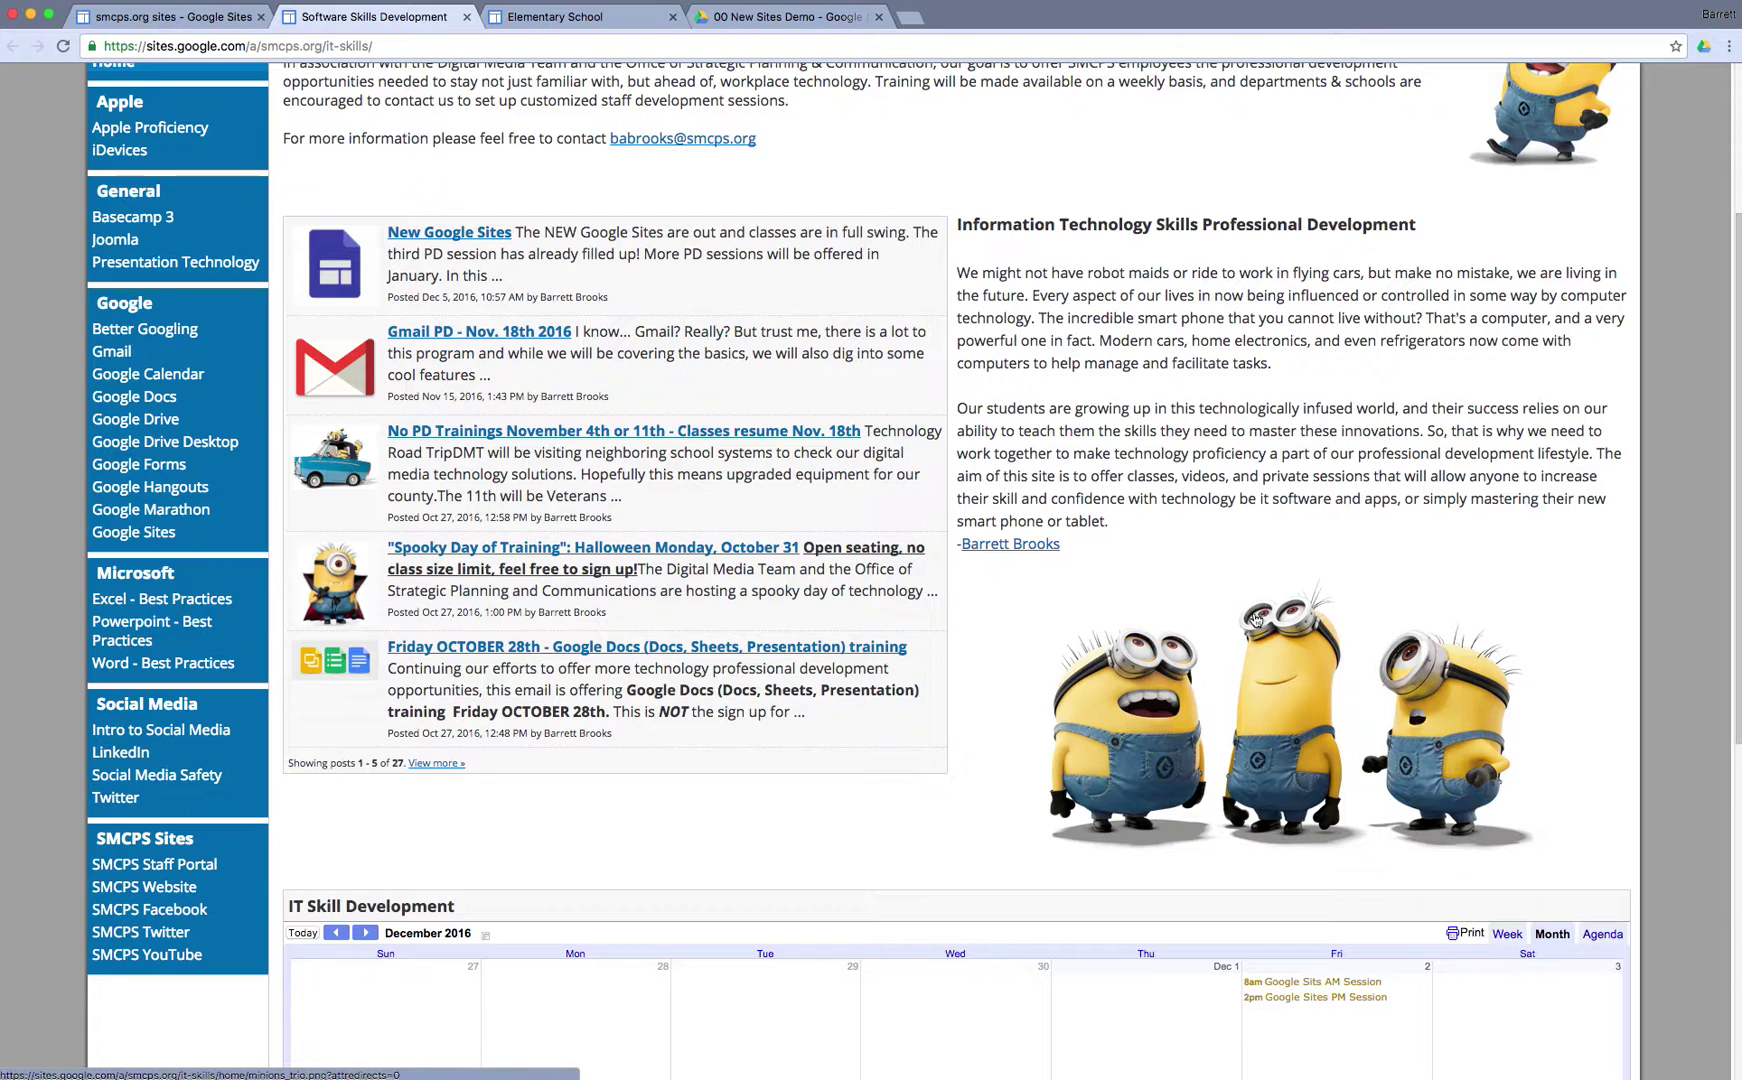
scroll(1255, 610, up, 3)
scroll(1230, 582, up, 1)
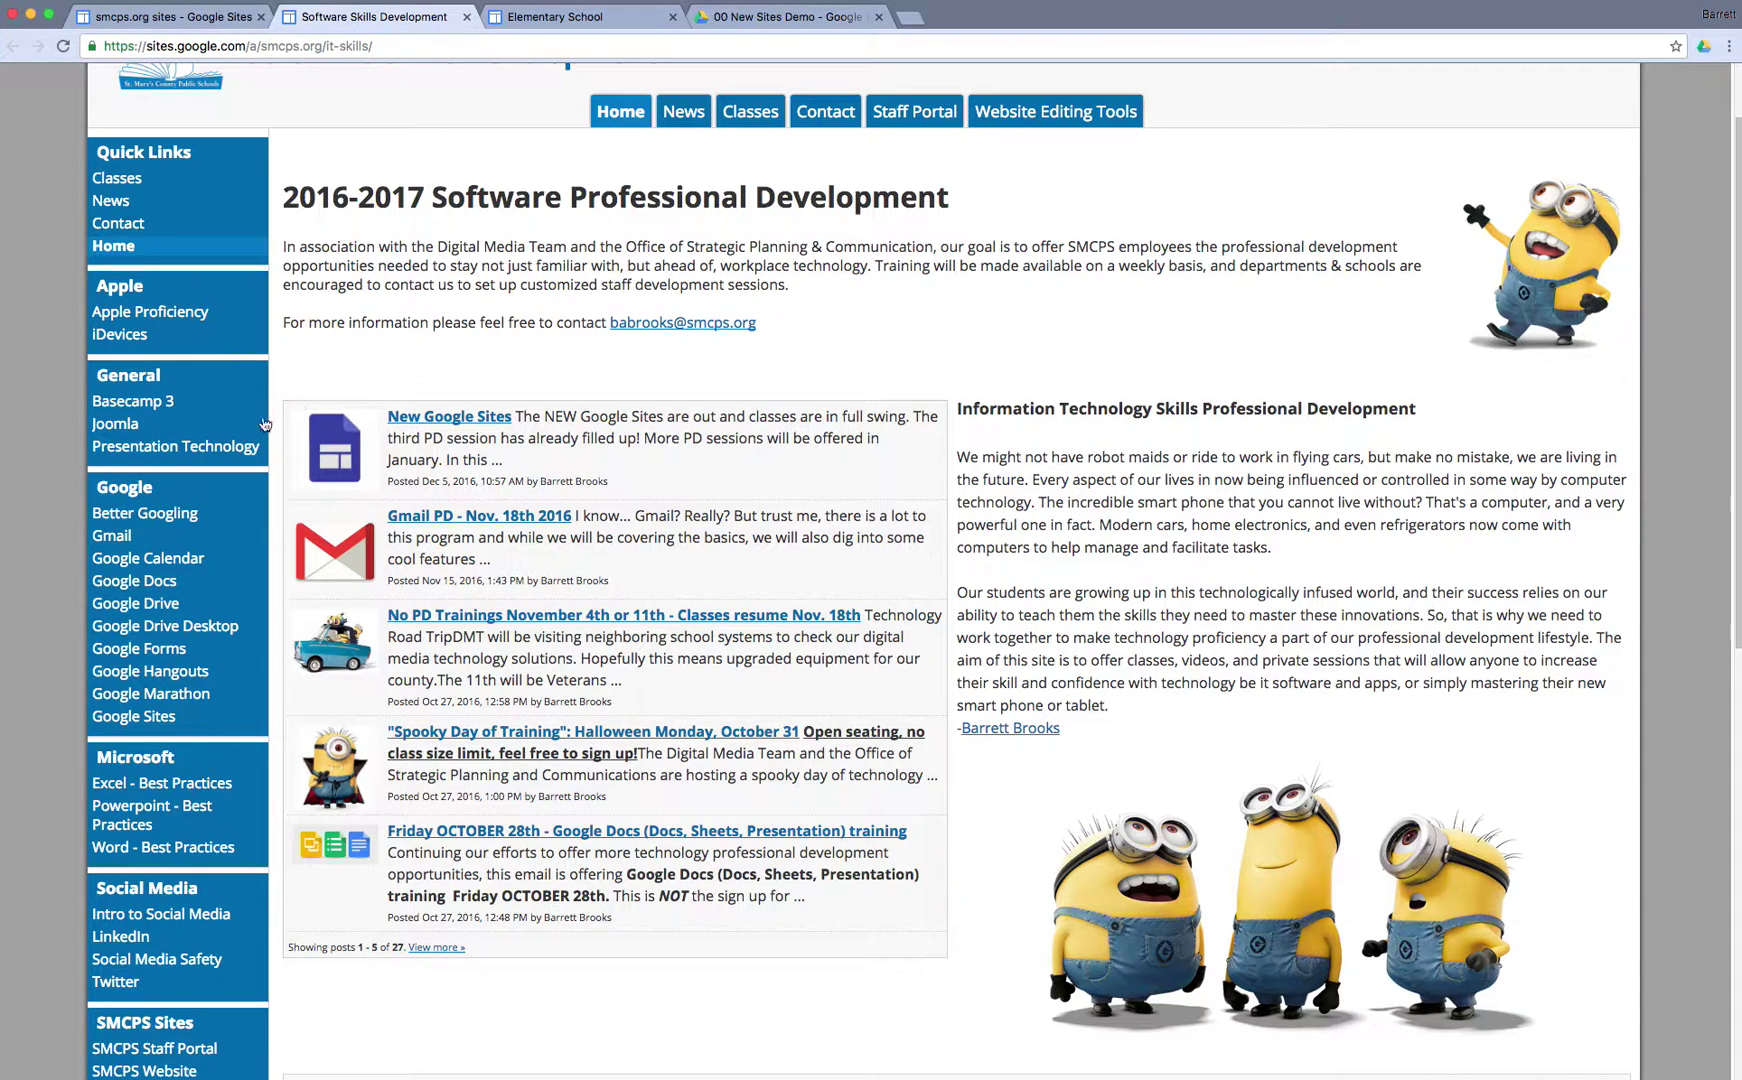
click(158, 785)
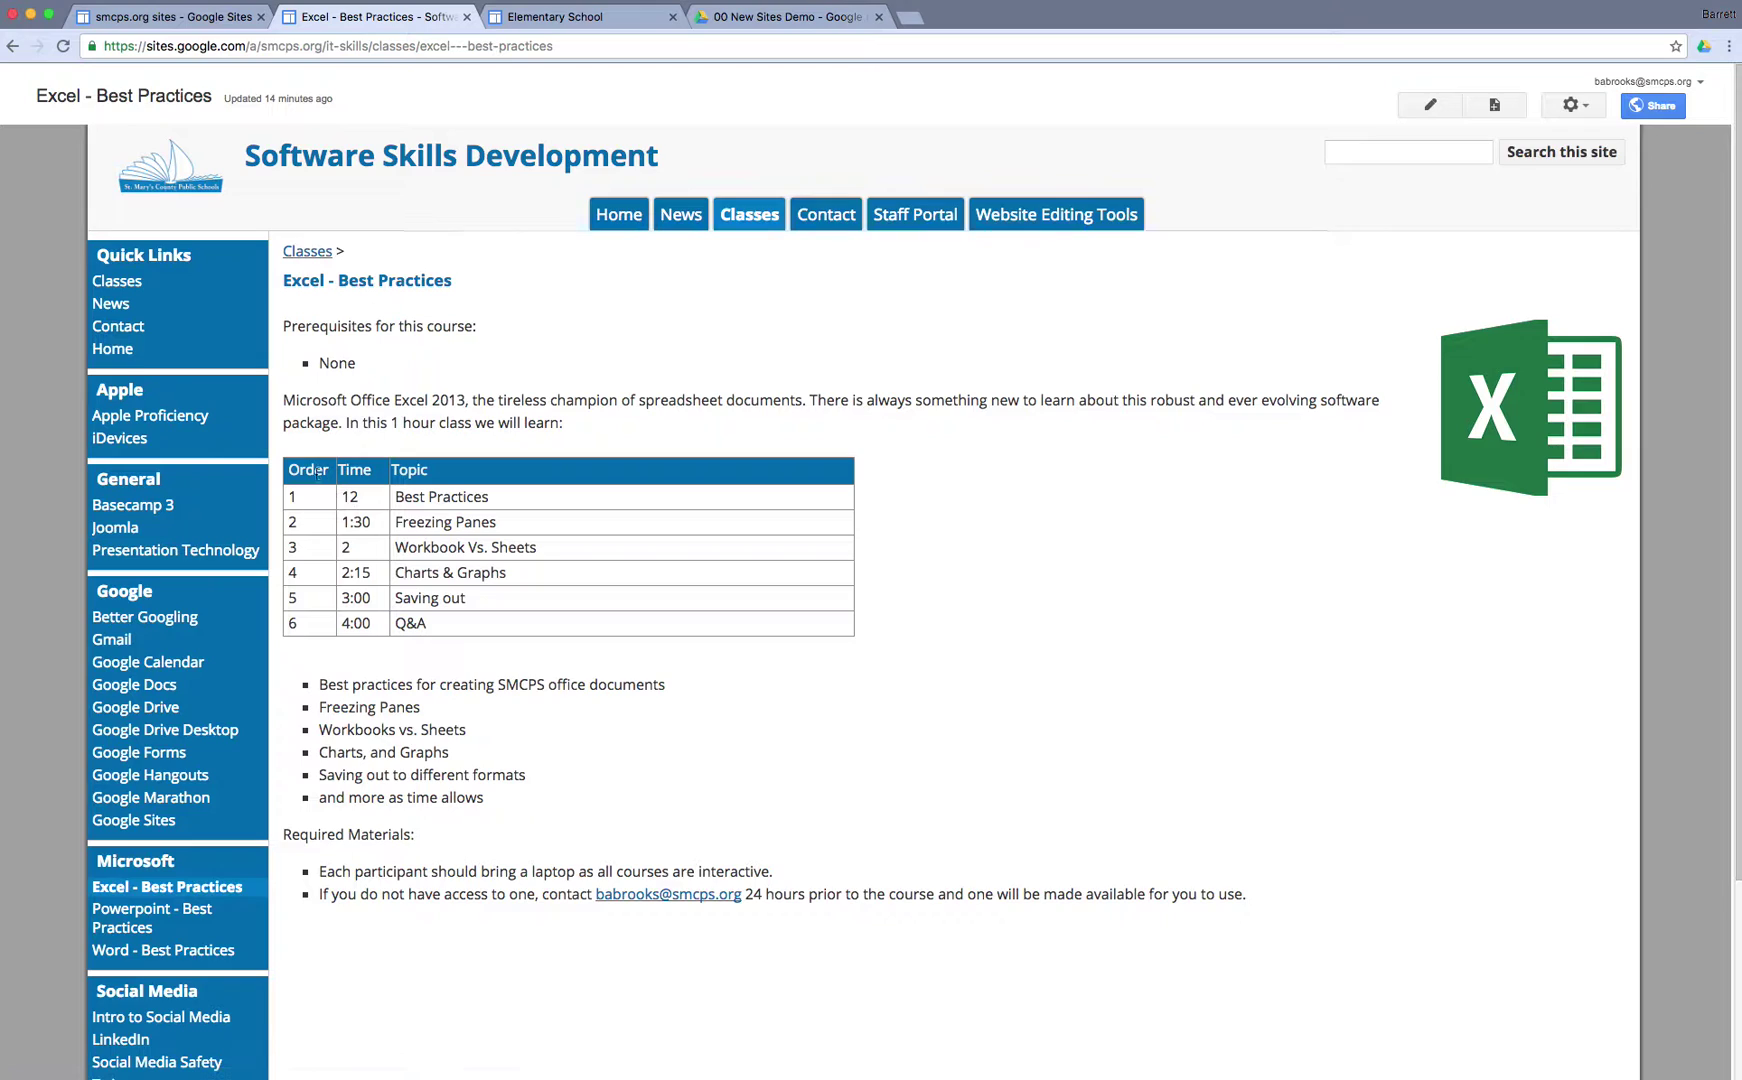
drag(305, 470, 513, 503)
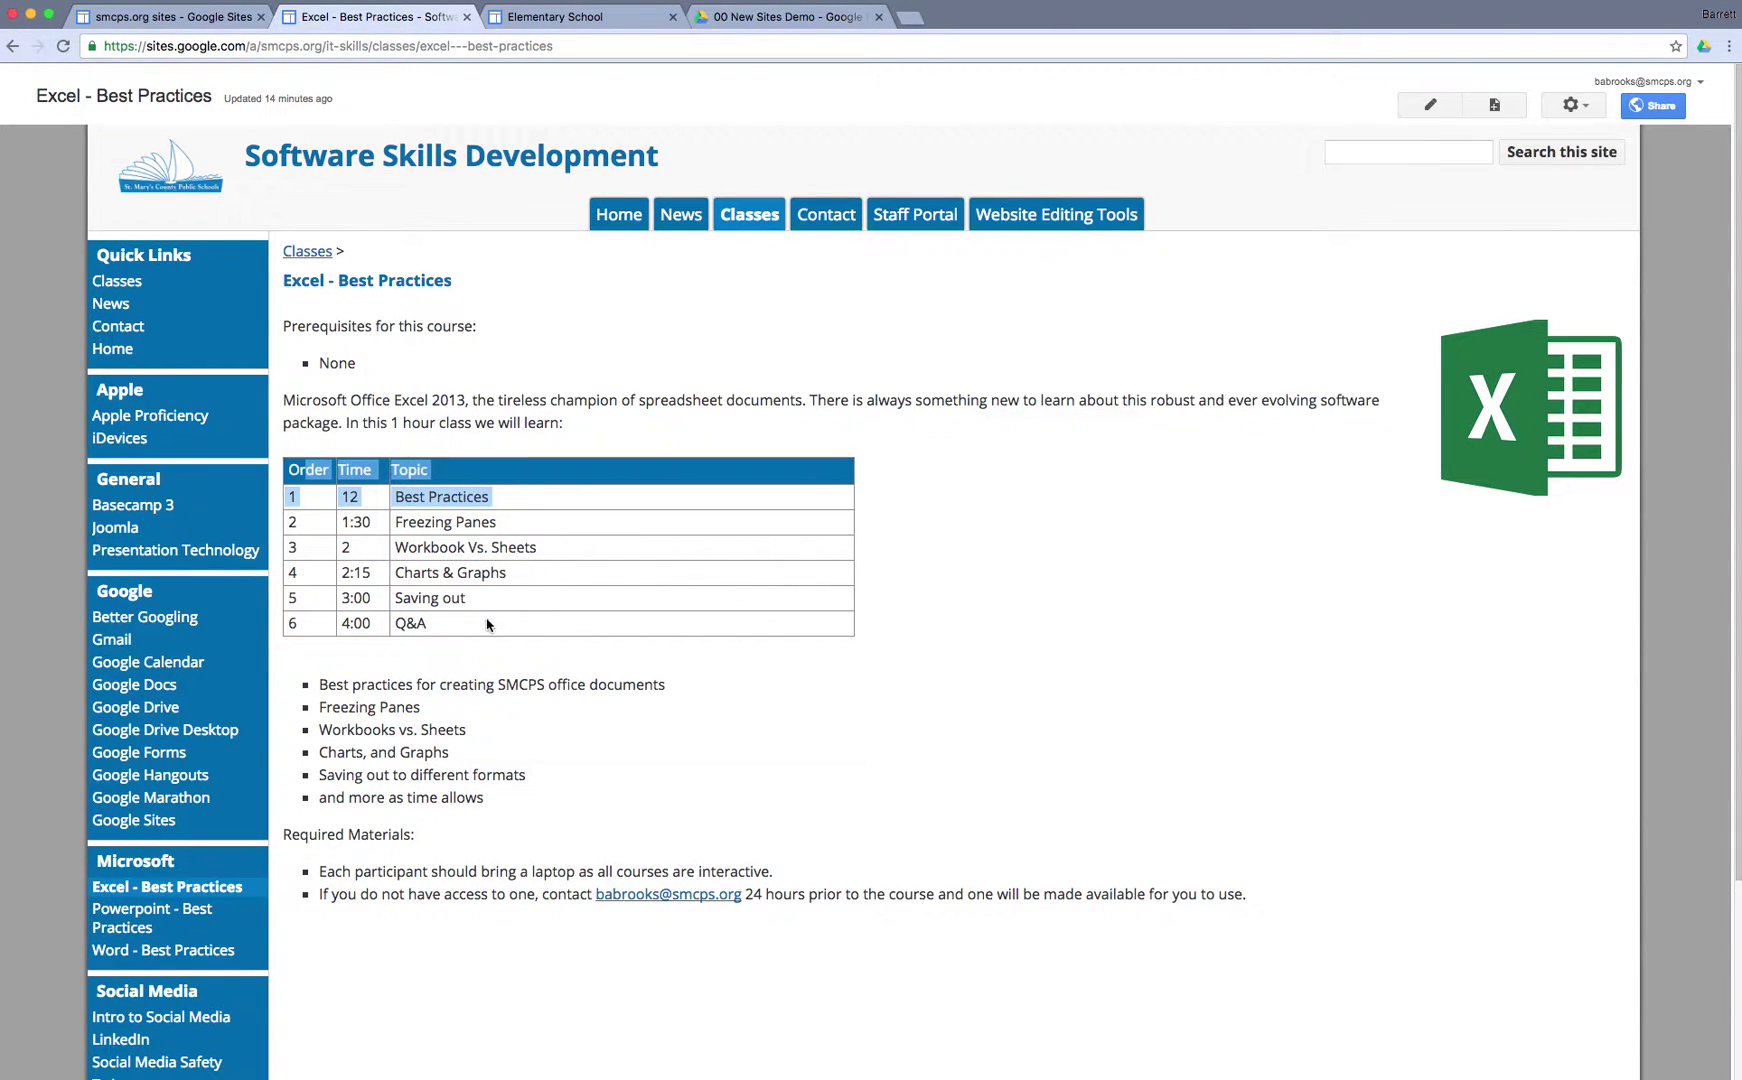
drag(490, 625, 290, 475)
click(907, 608)
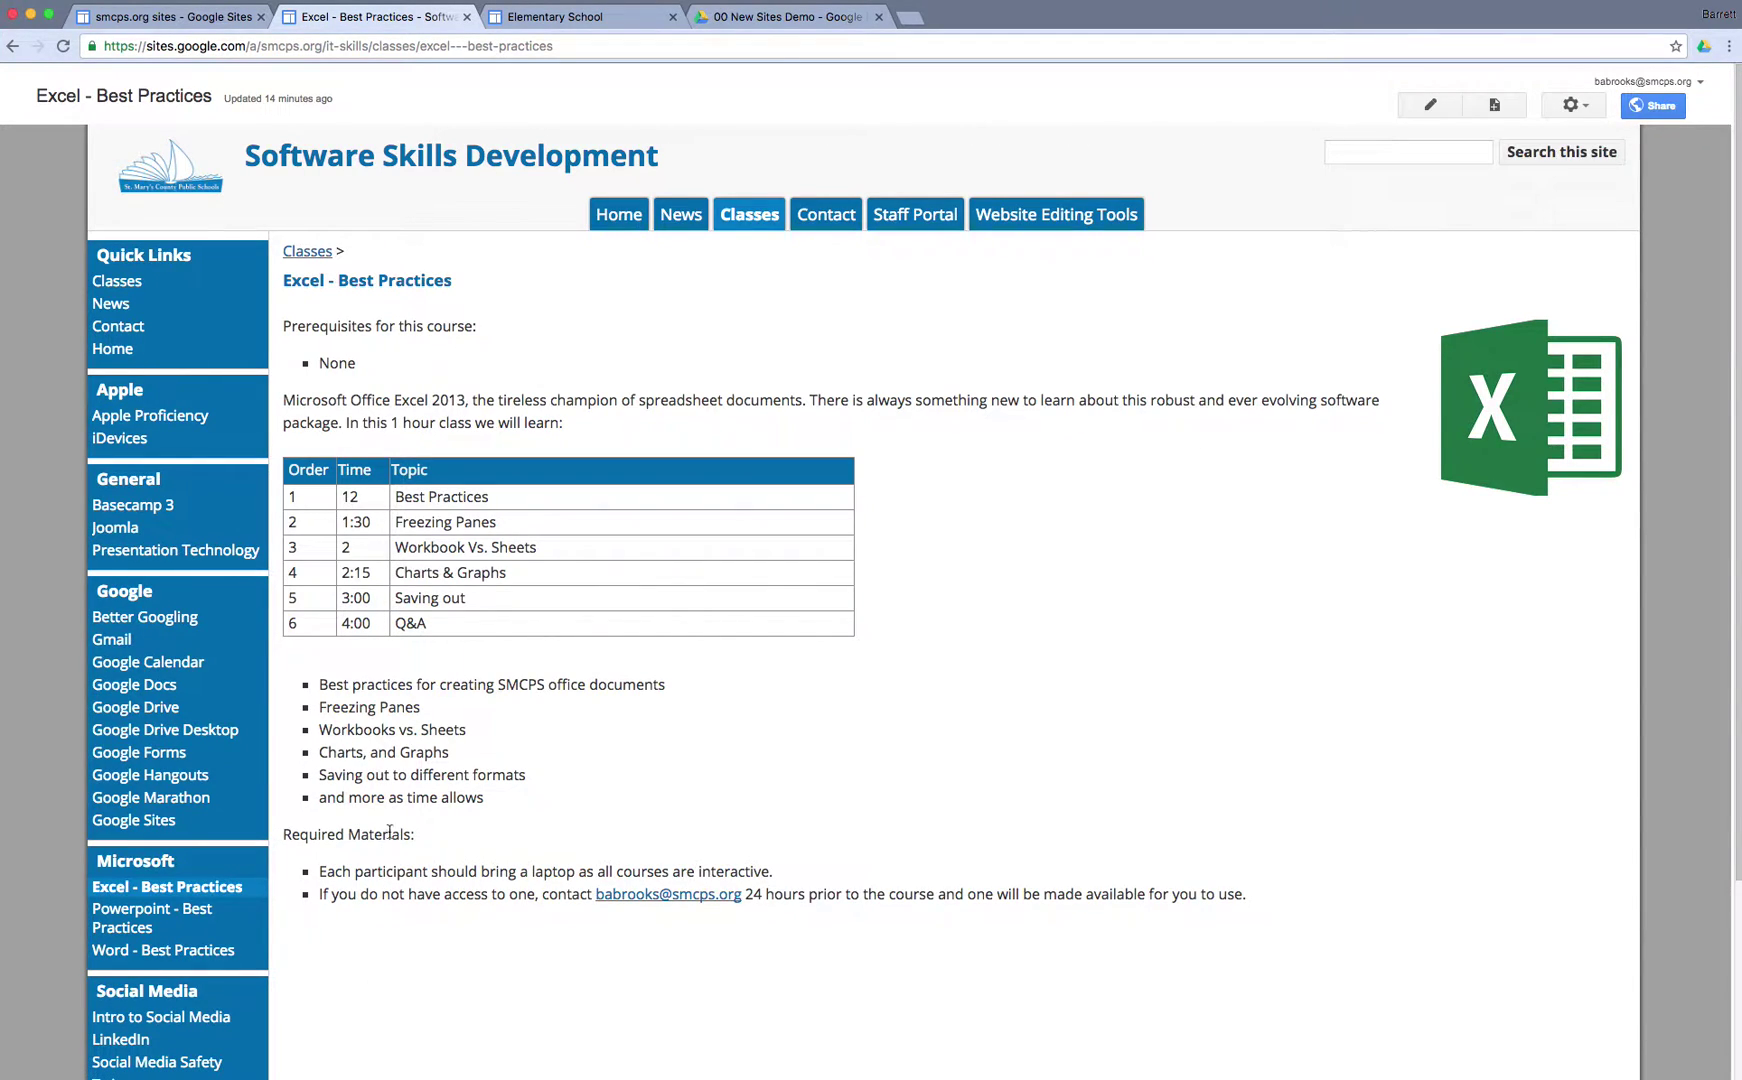
scroll(390, 828, down, 1)
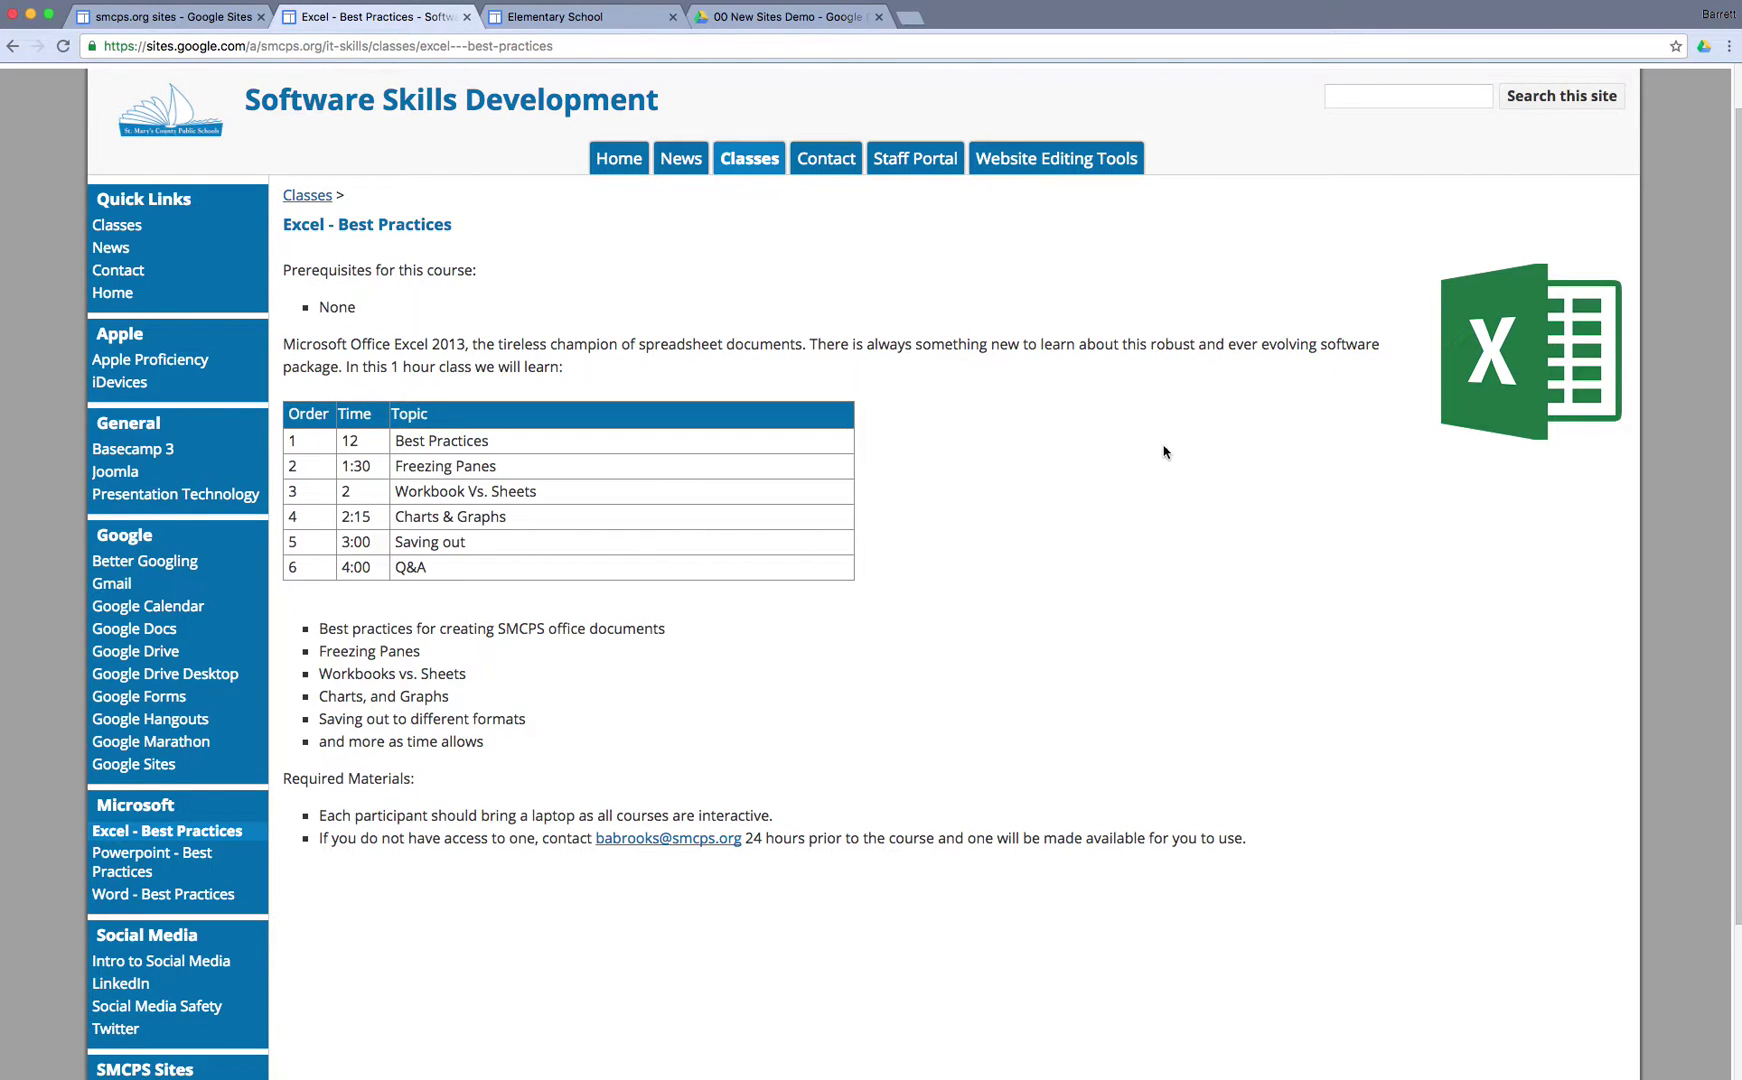
scroll(992, 464, up, 1)
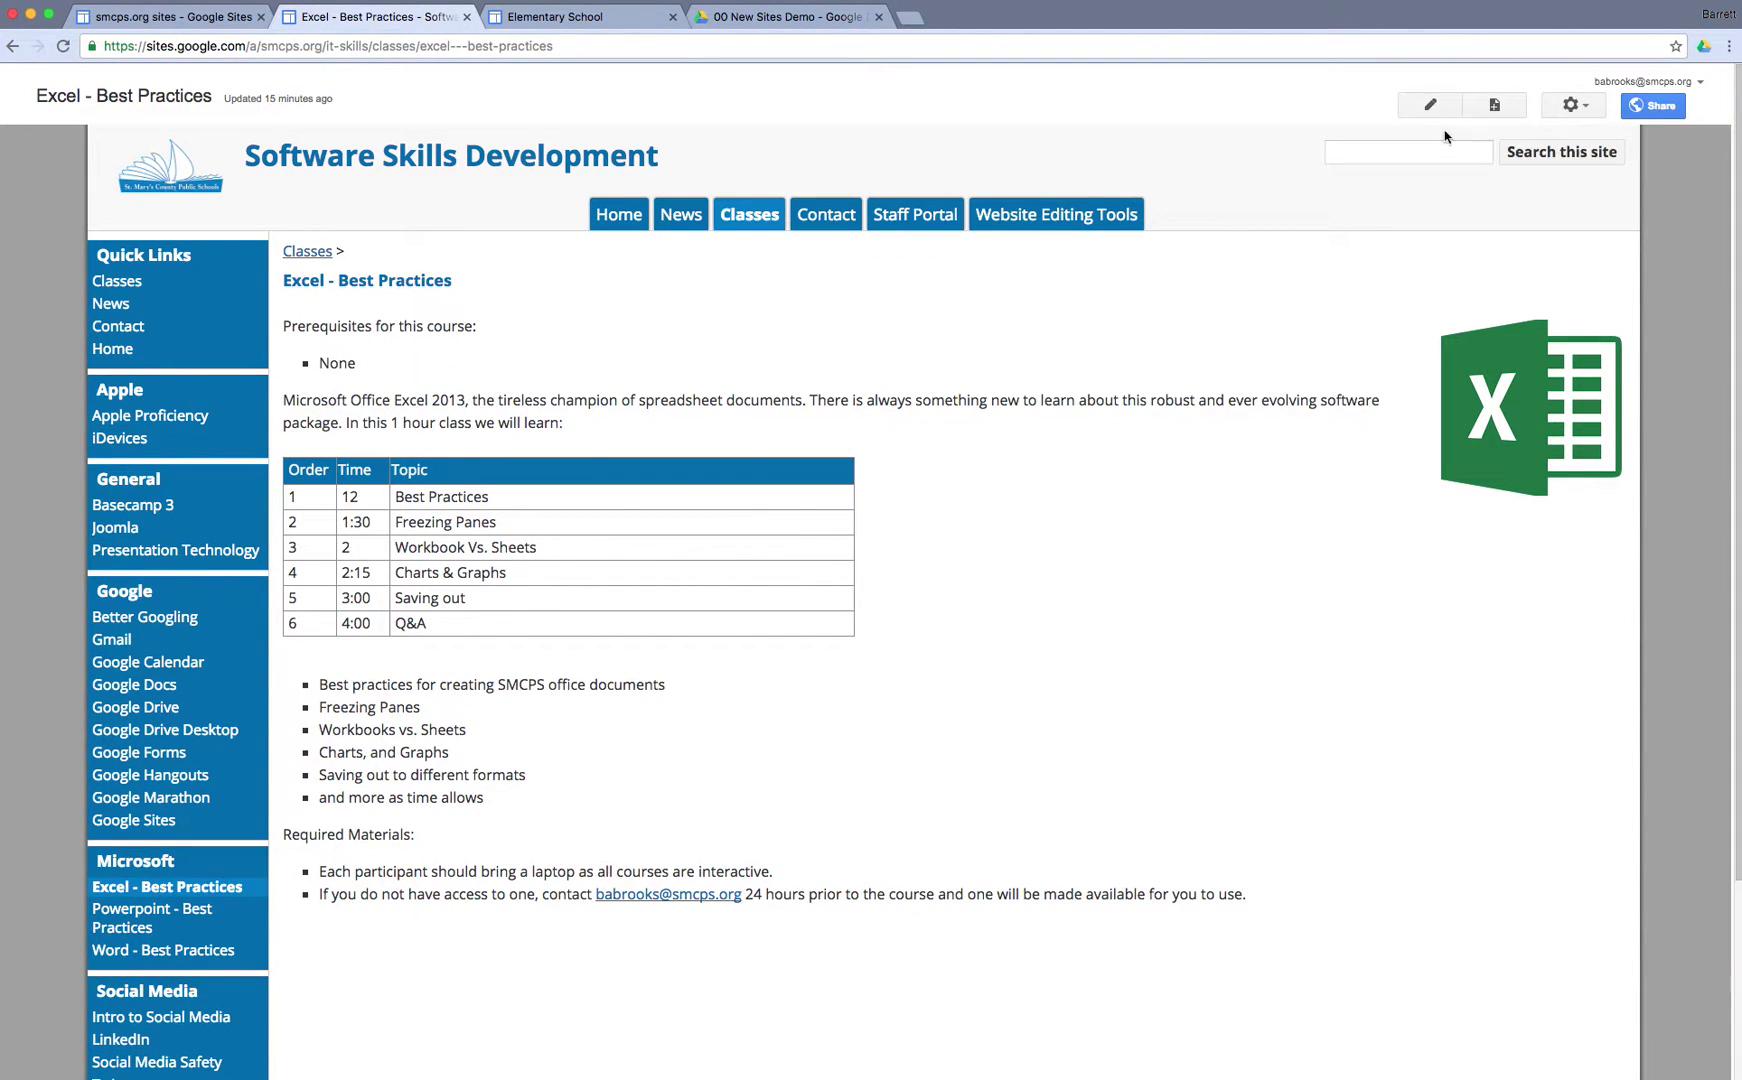
- Bring up the site's Sharing and Permissions settings
click(1658, 106)
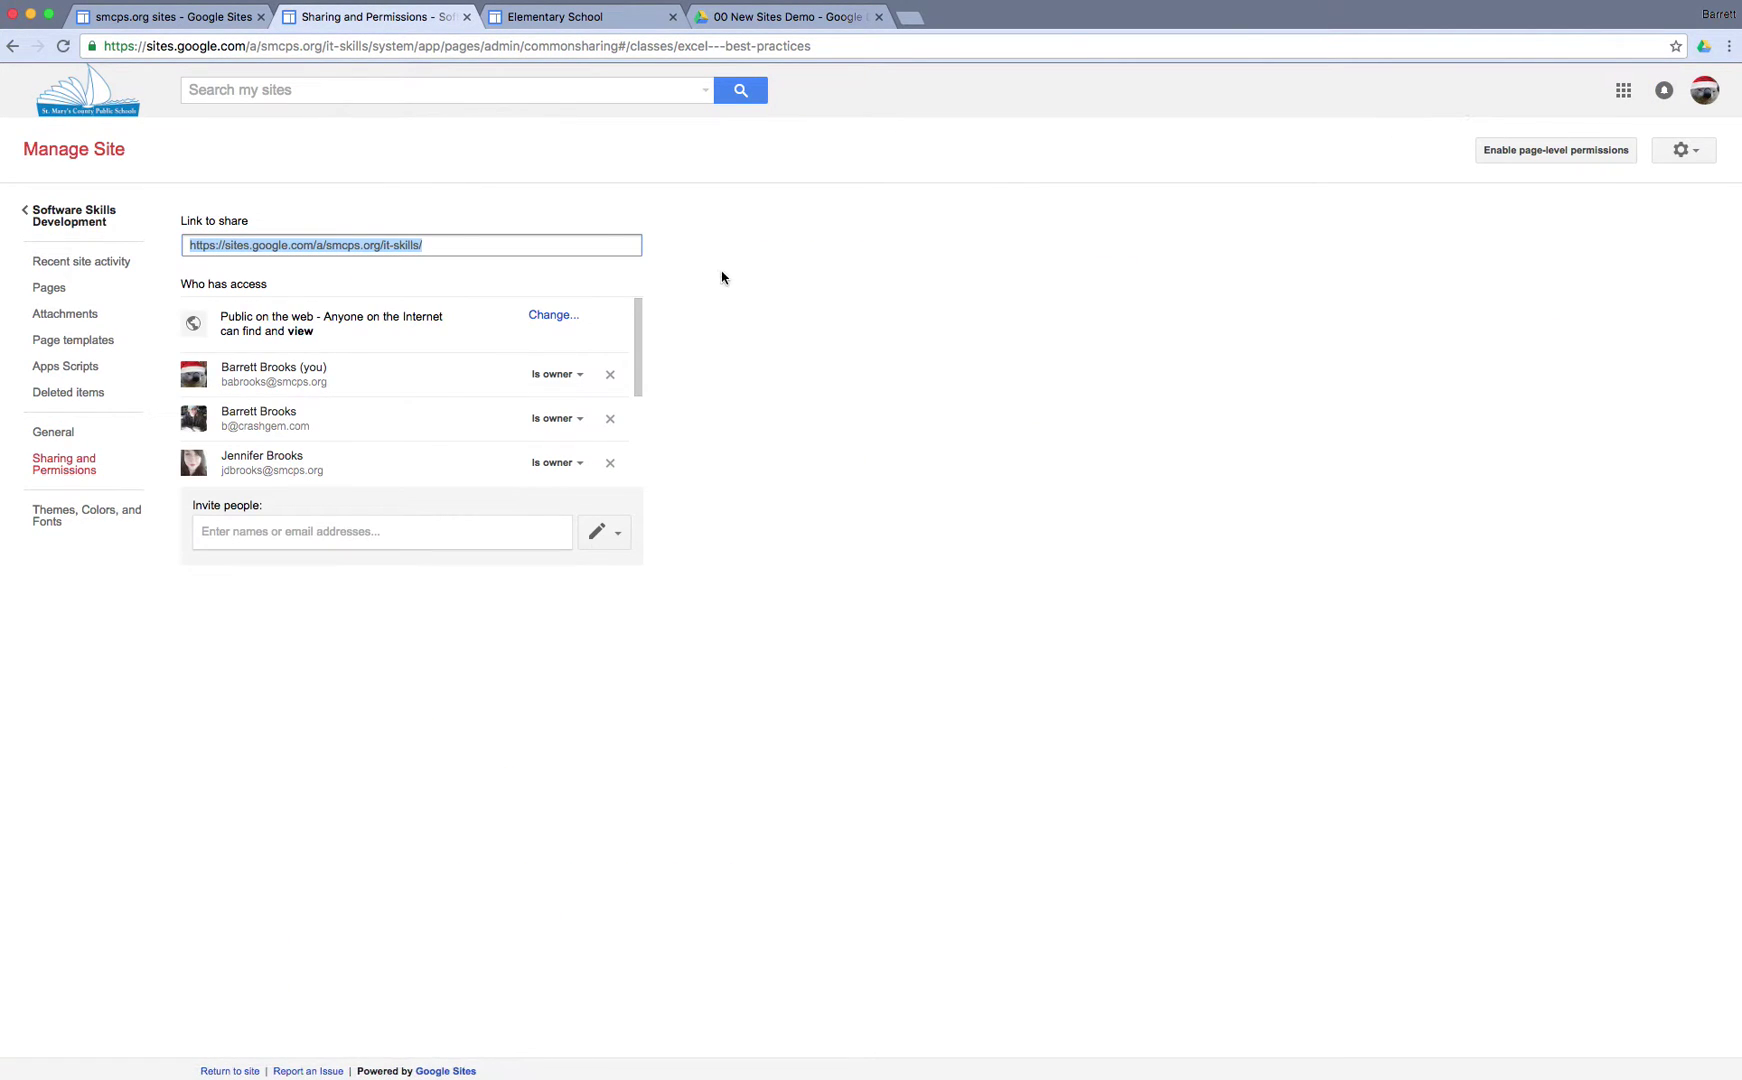
drag(638, 350, 636, 431)
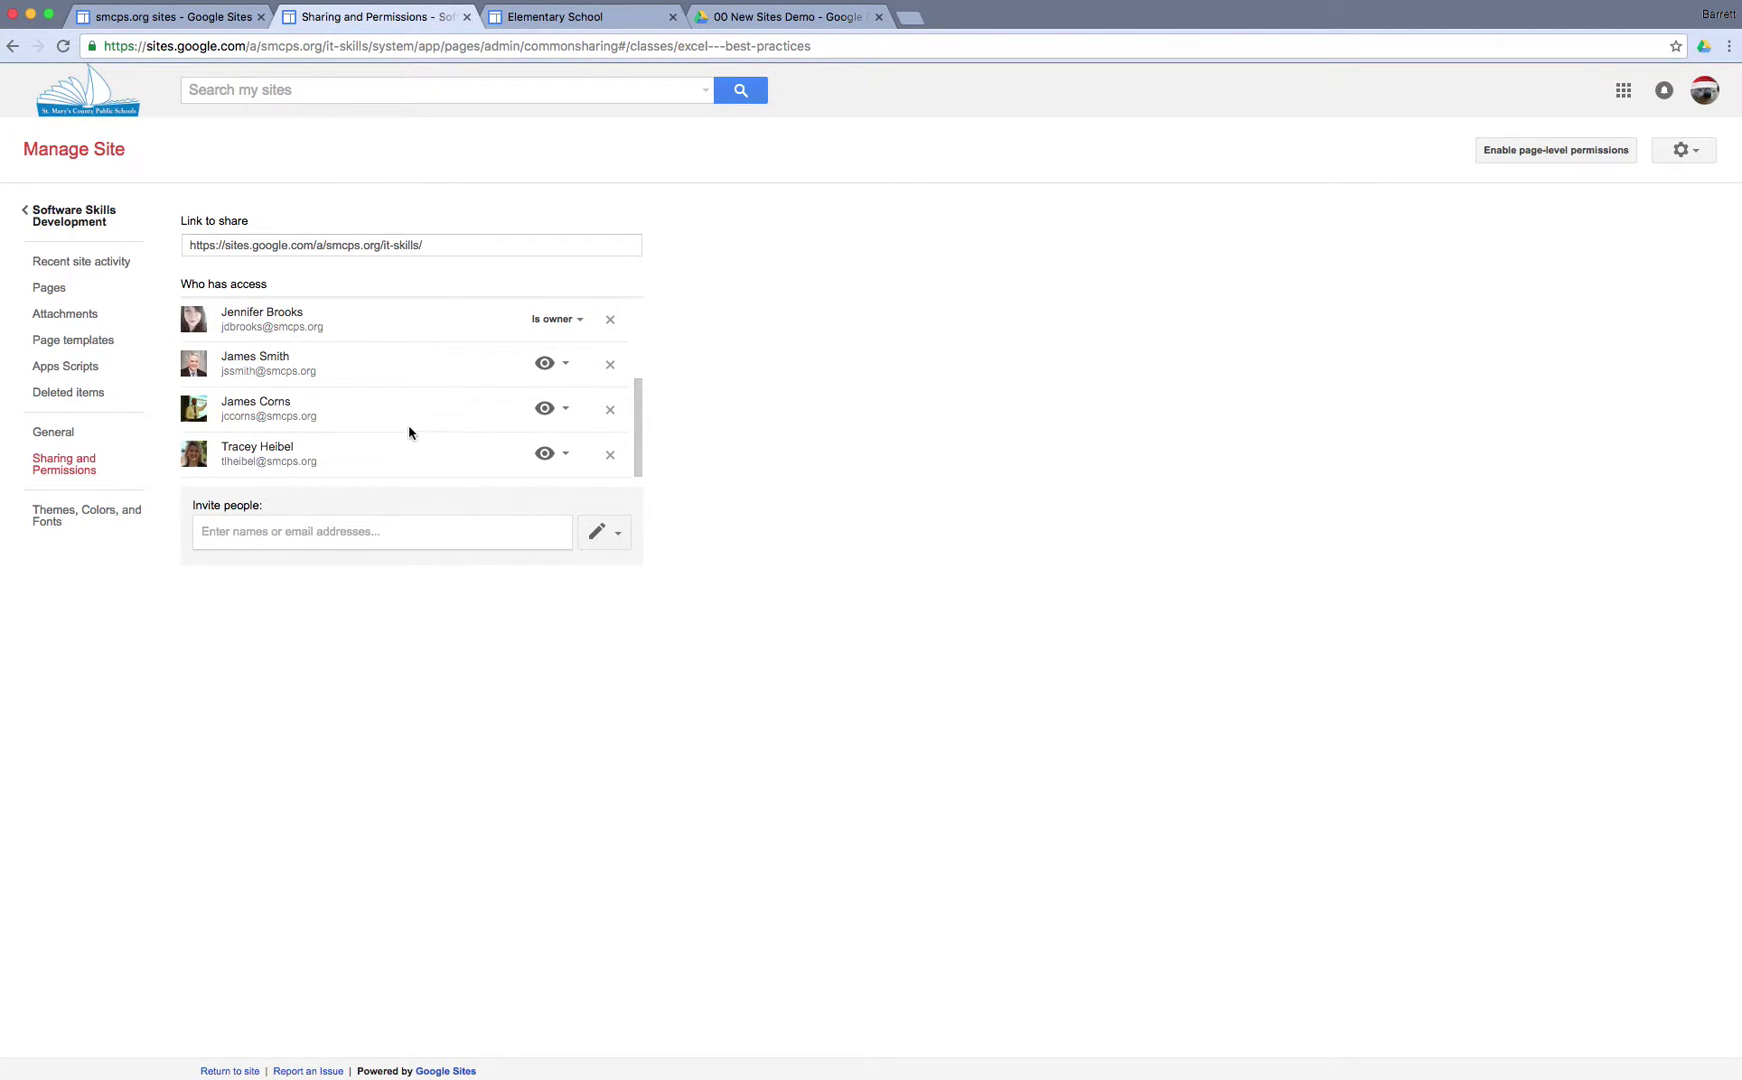
mouse_move(636, 430)
mouse_down()
mouse_move(643, 347)
mouse_move(637, 452)
mouse_move(636, 436)
mouse_up()
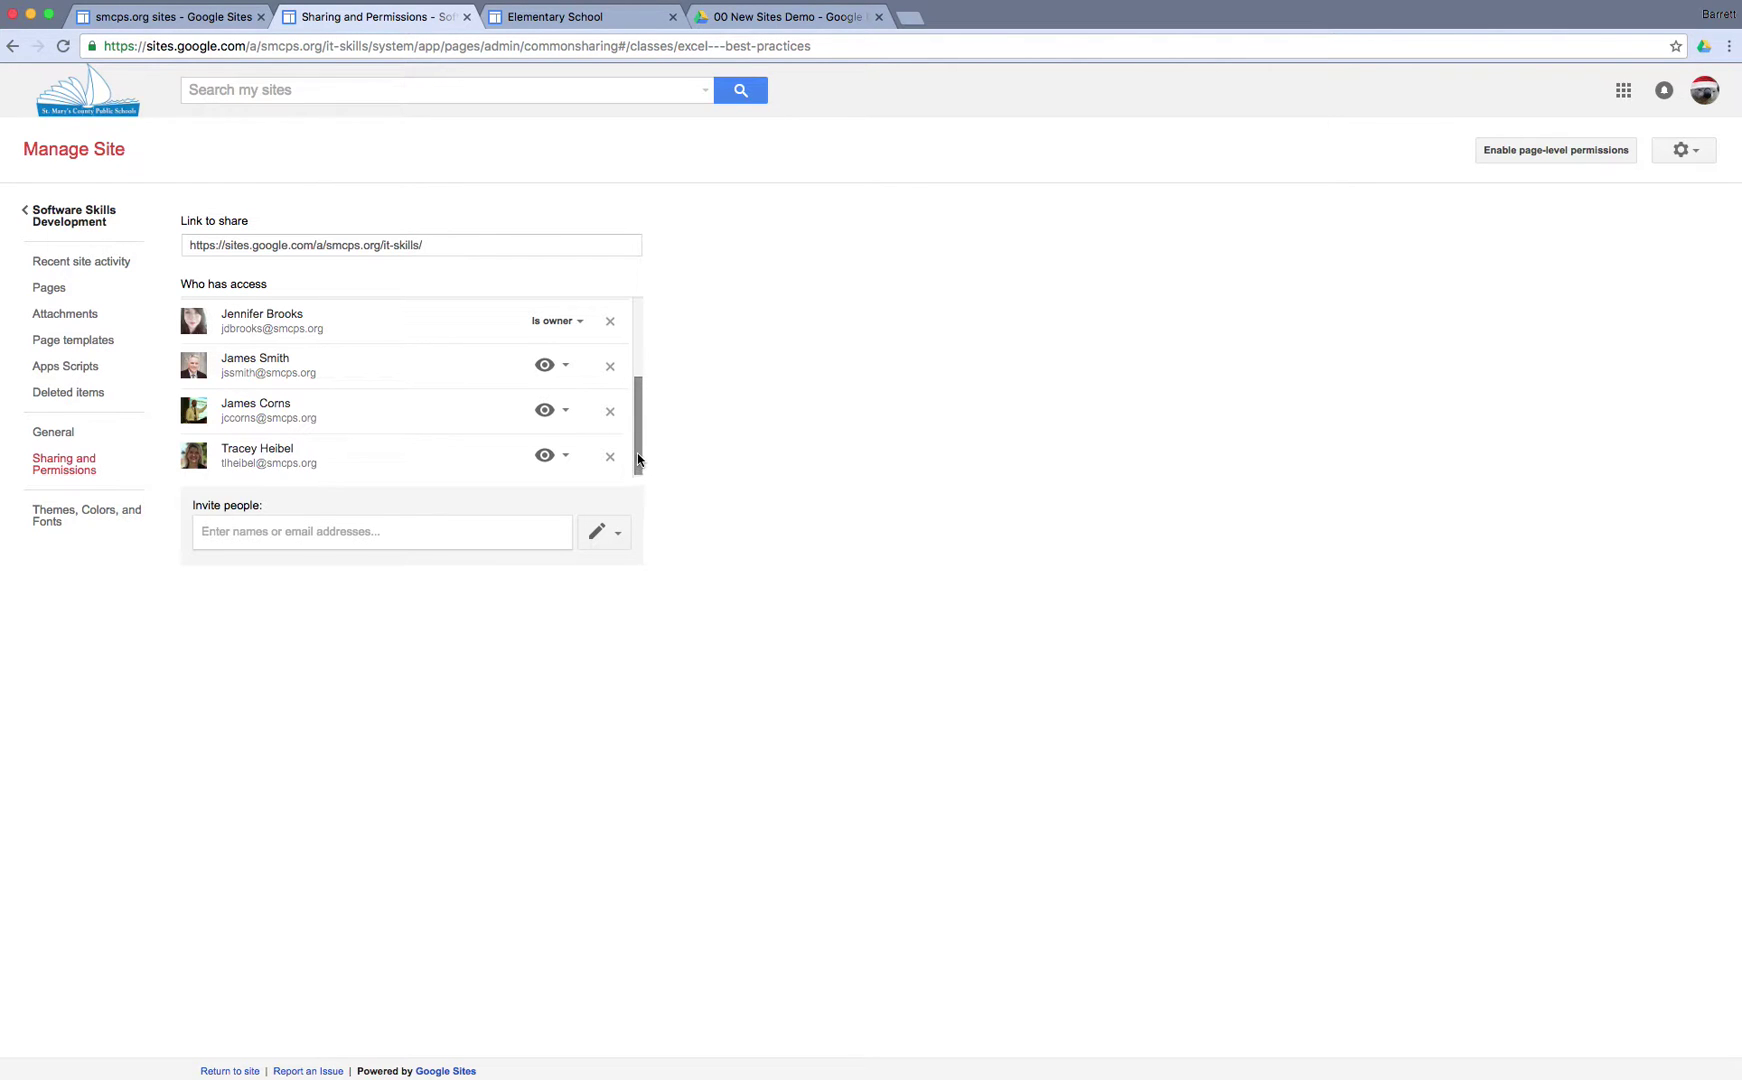
- Scroll to the top of the access list and choose Change next to Public on the web
scroll(637, 458, up, 5)
scroll(636, 450, down, 5)
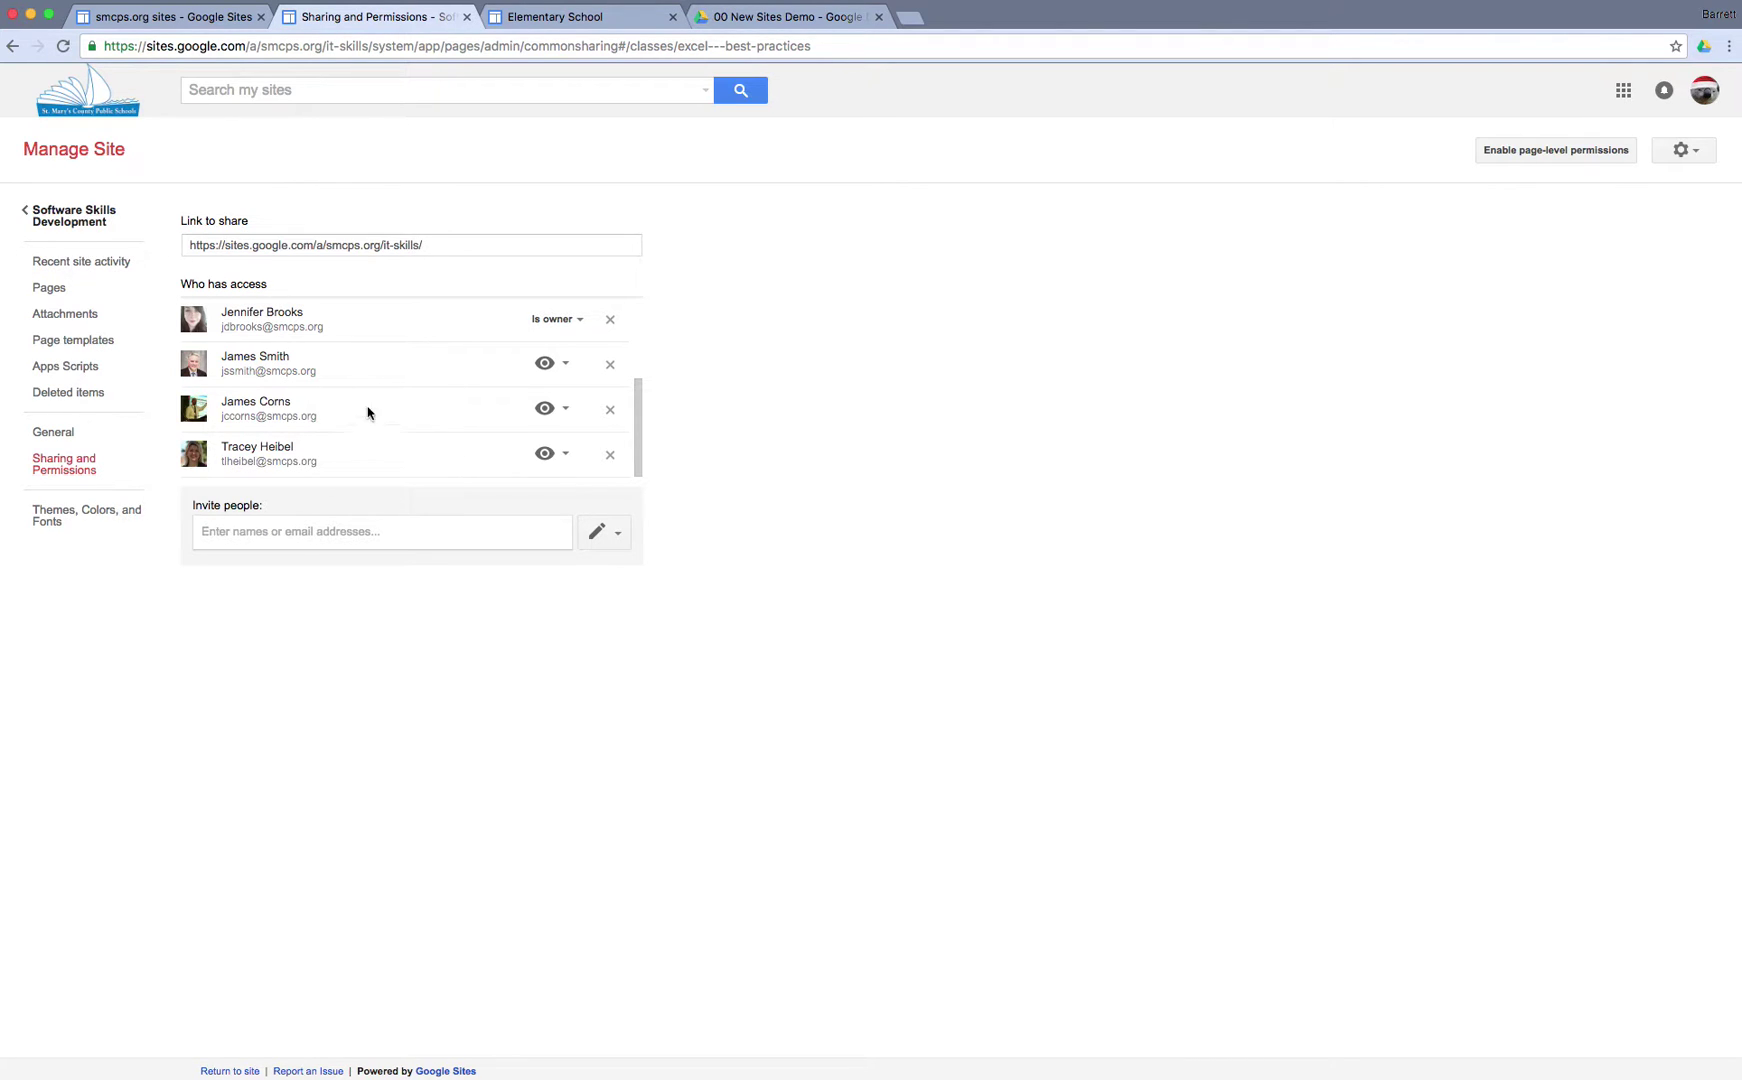
drag(640, 412, 645, 333)
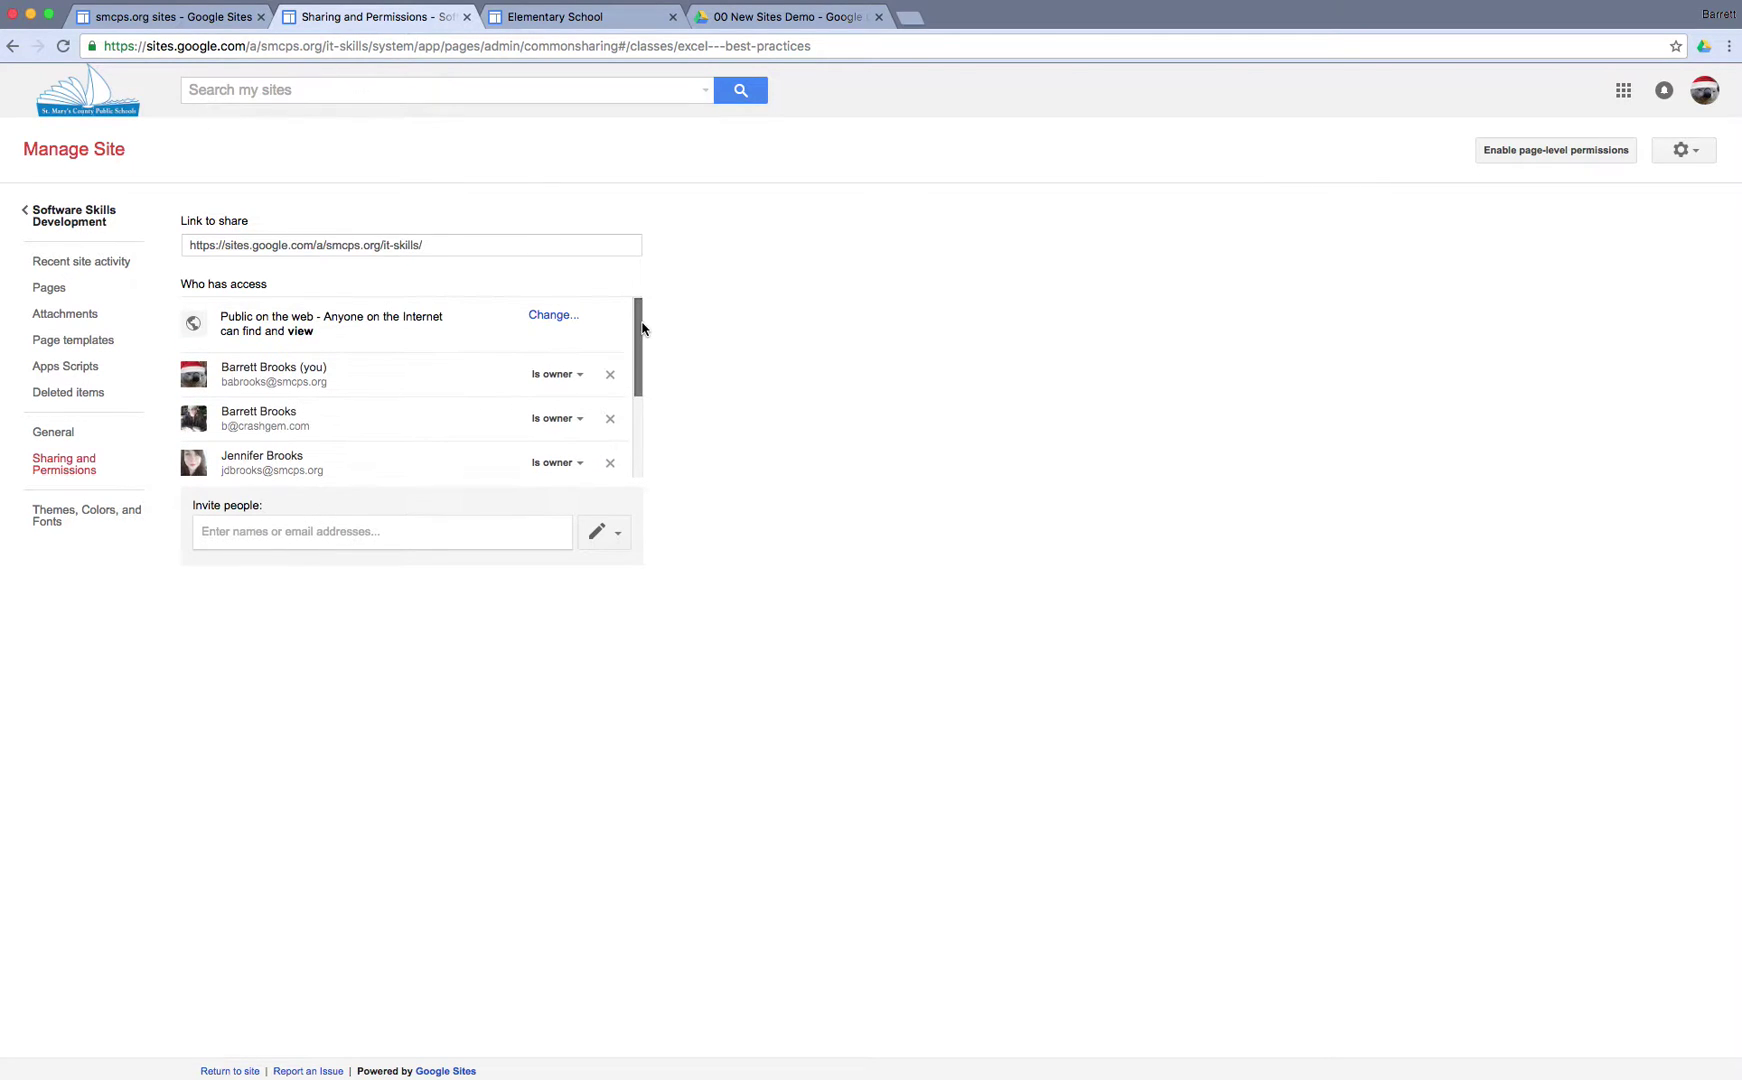
click(573, 319)
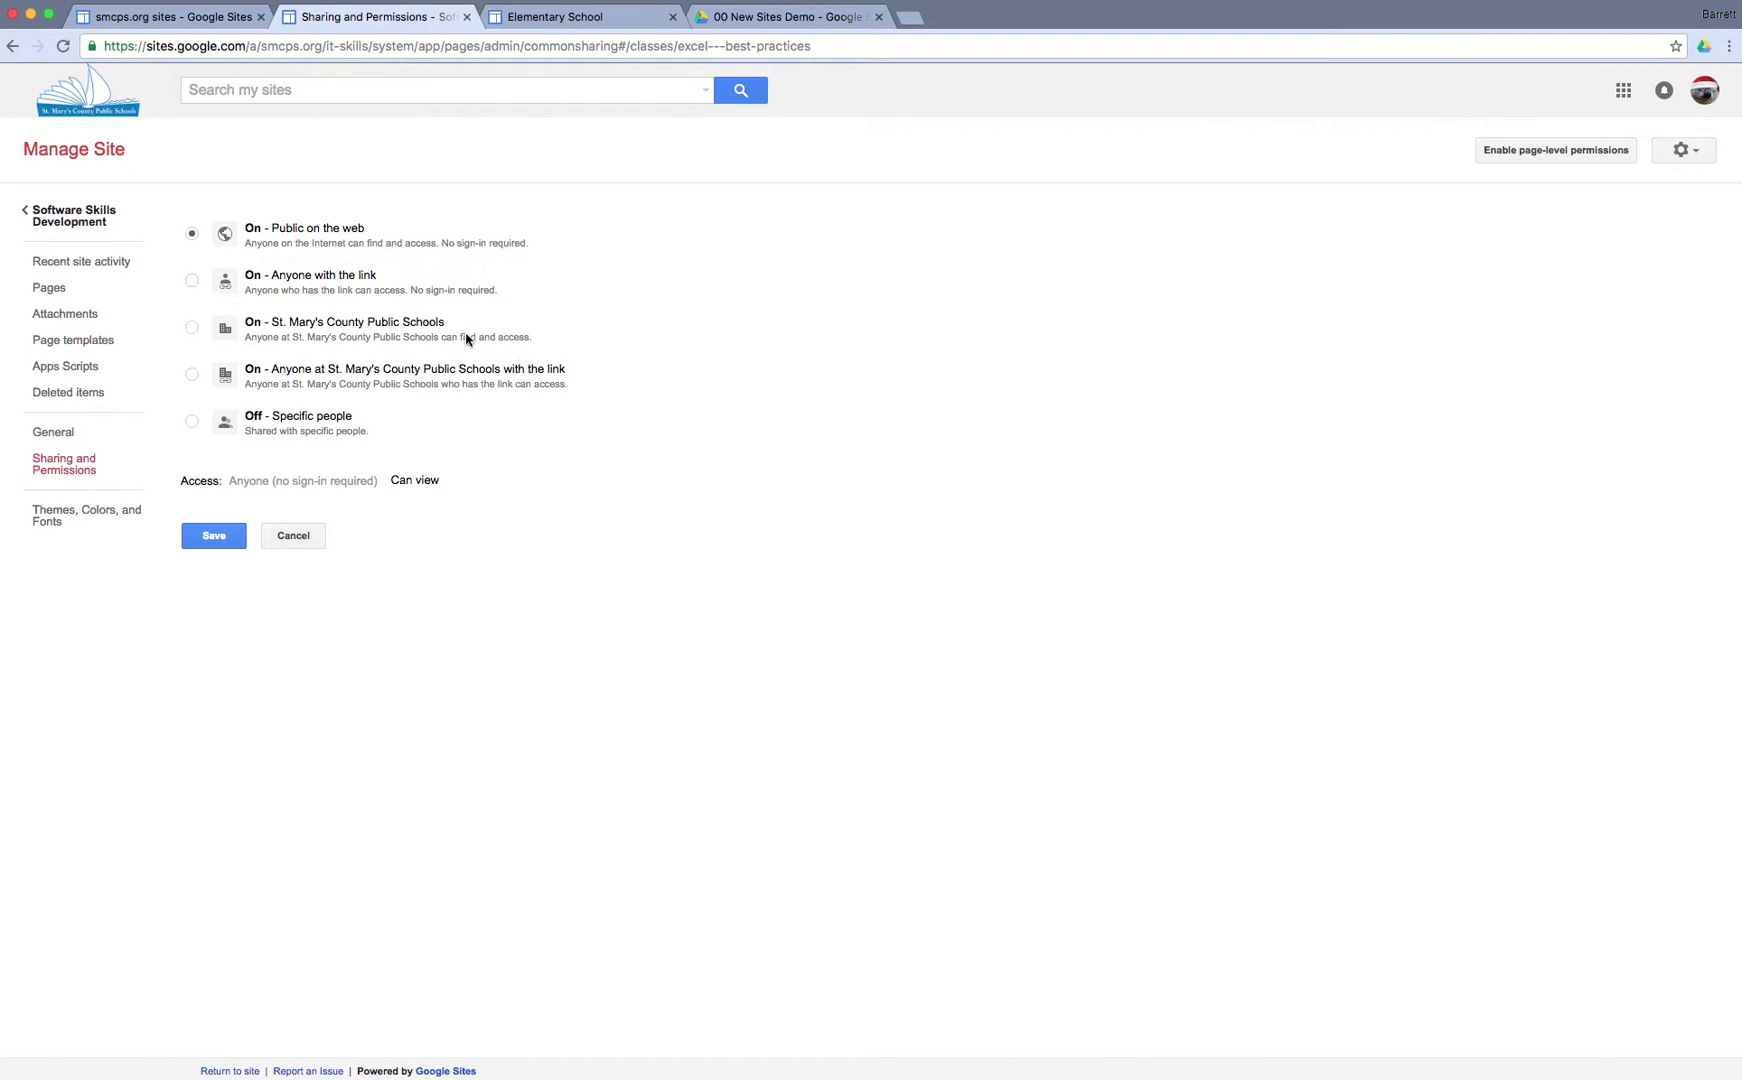
- Return to the Software Skills Development home page from the Manage Site sidebar and skim it
click(90, 220)
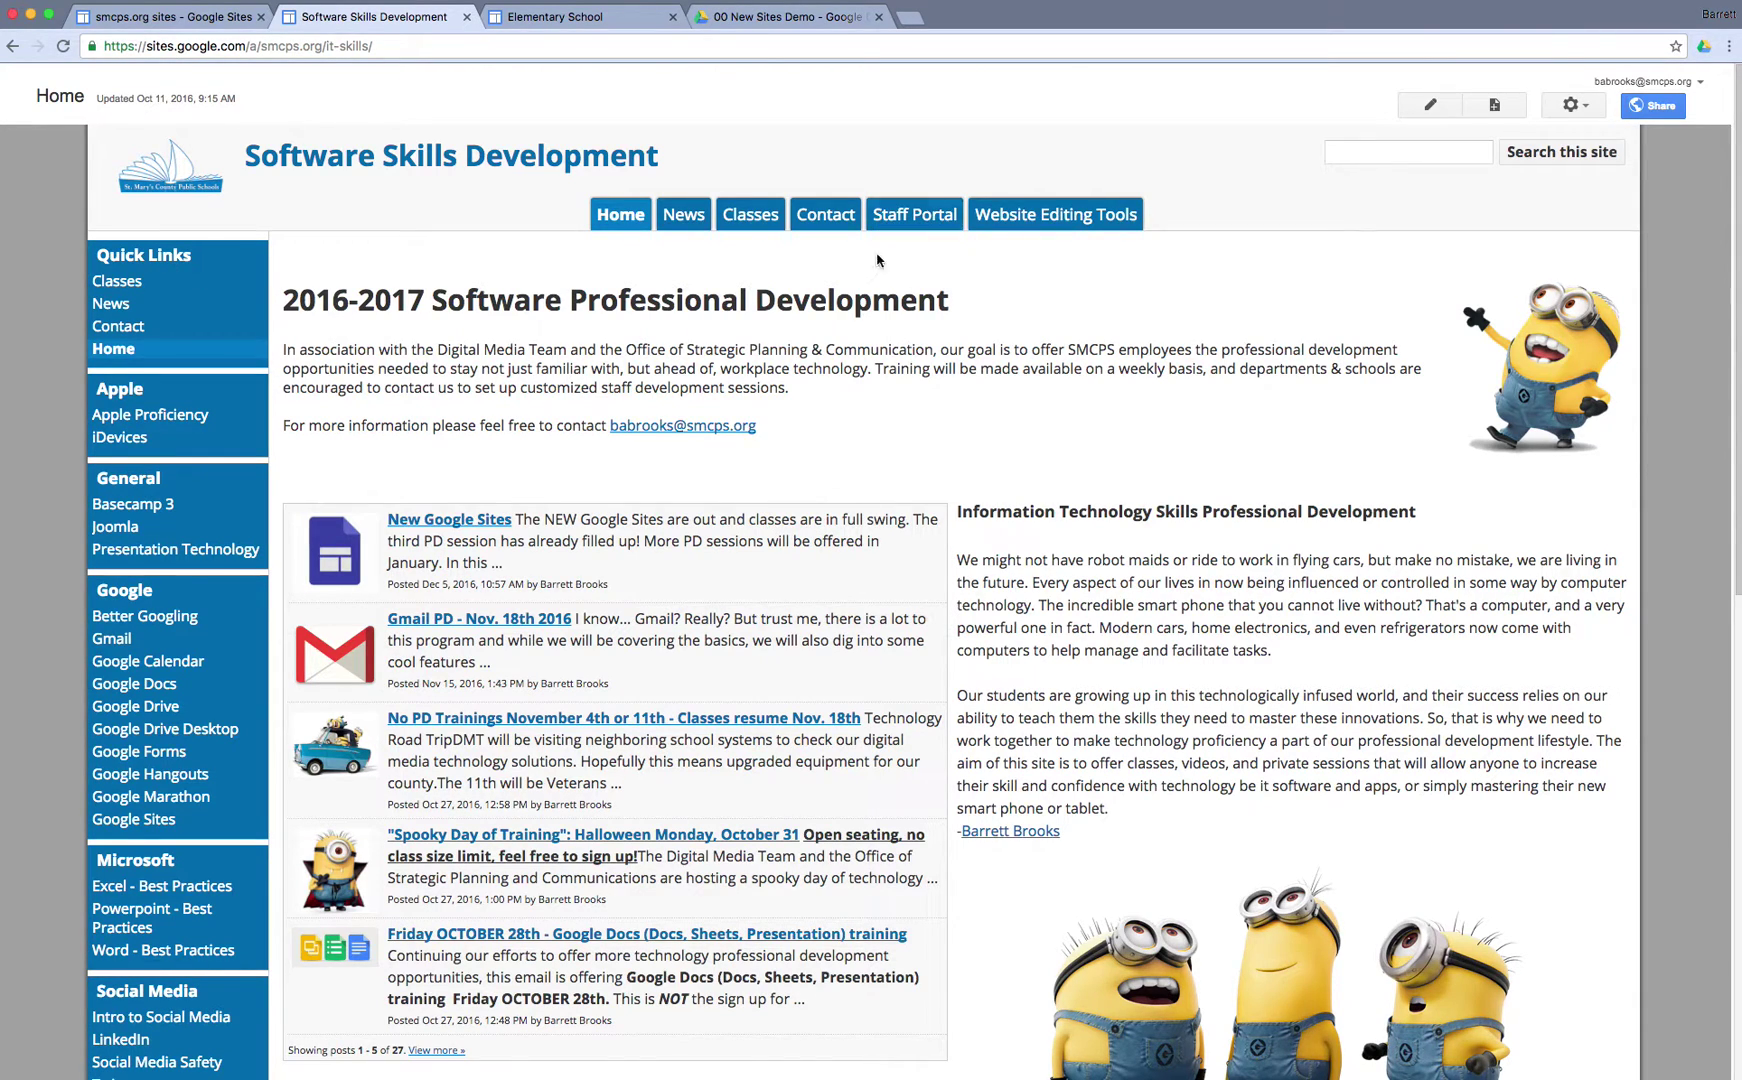
scroll(481, 366, down, 5)
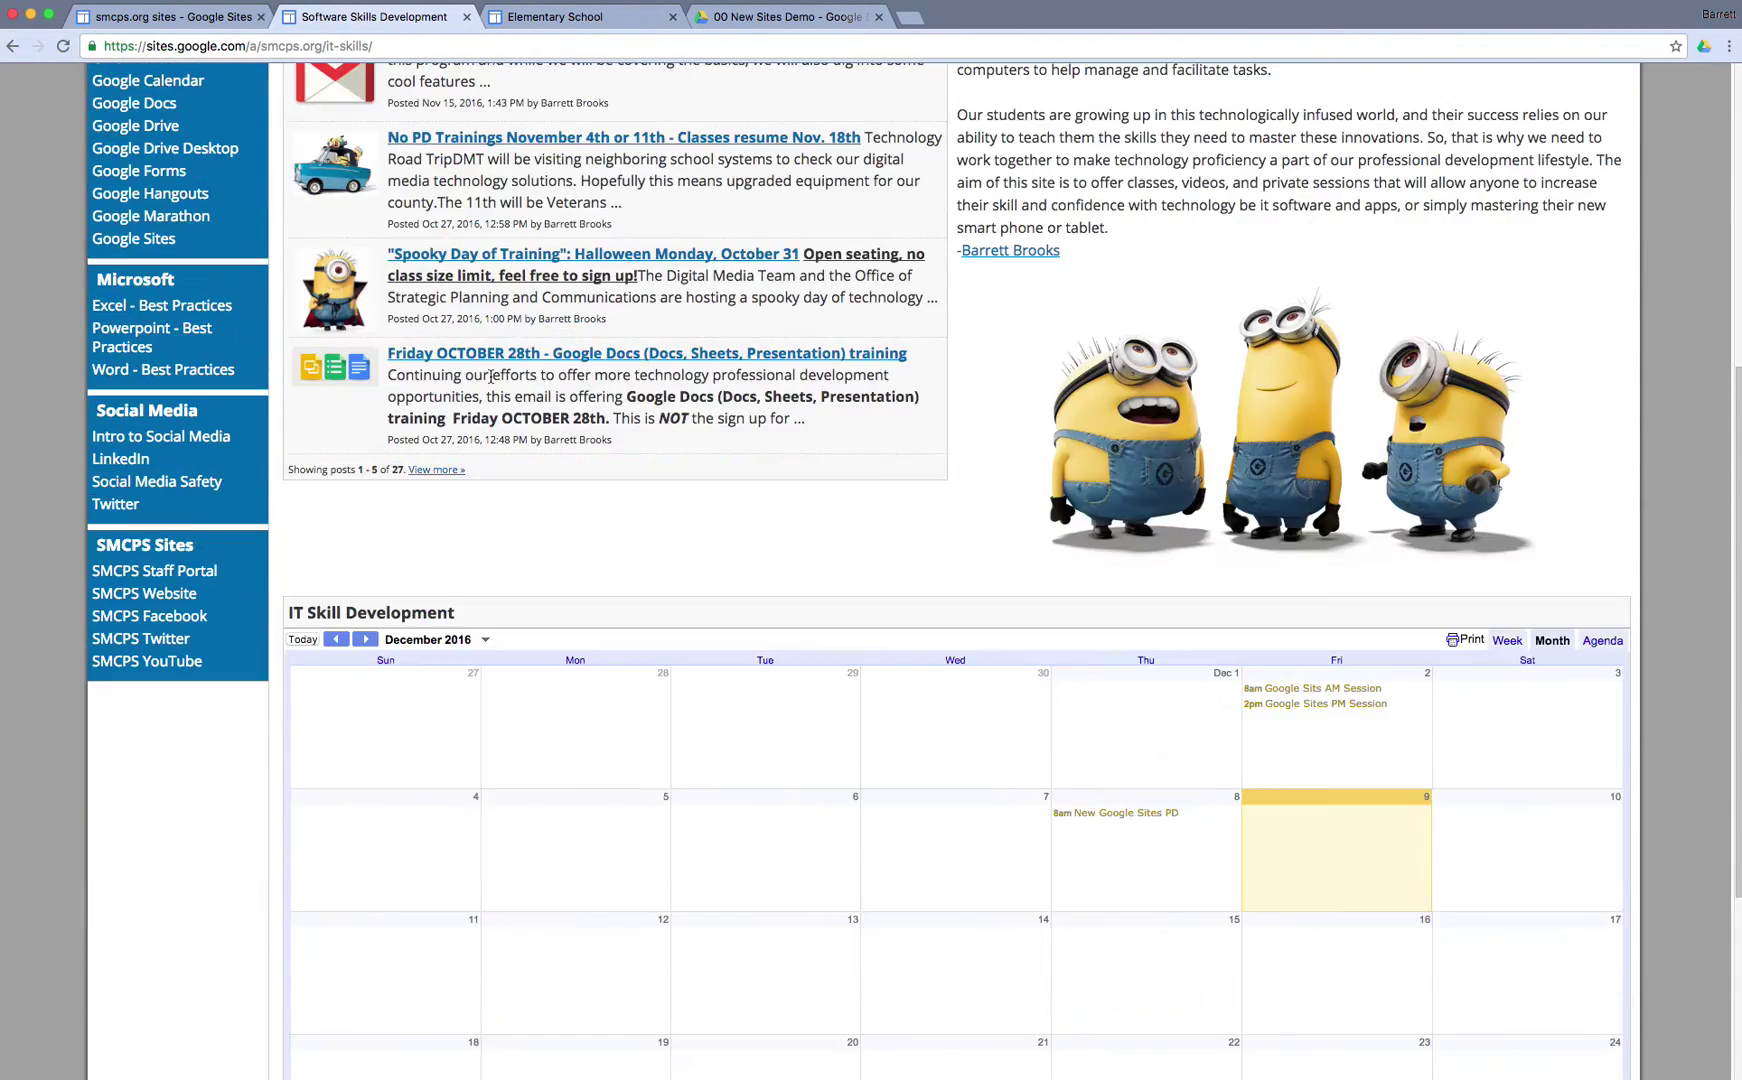
scroll(481, 366, up, 5)
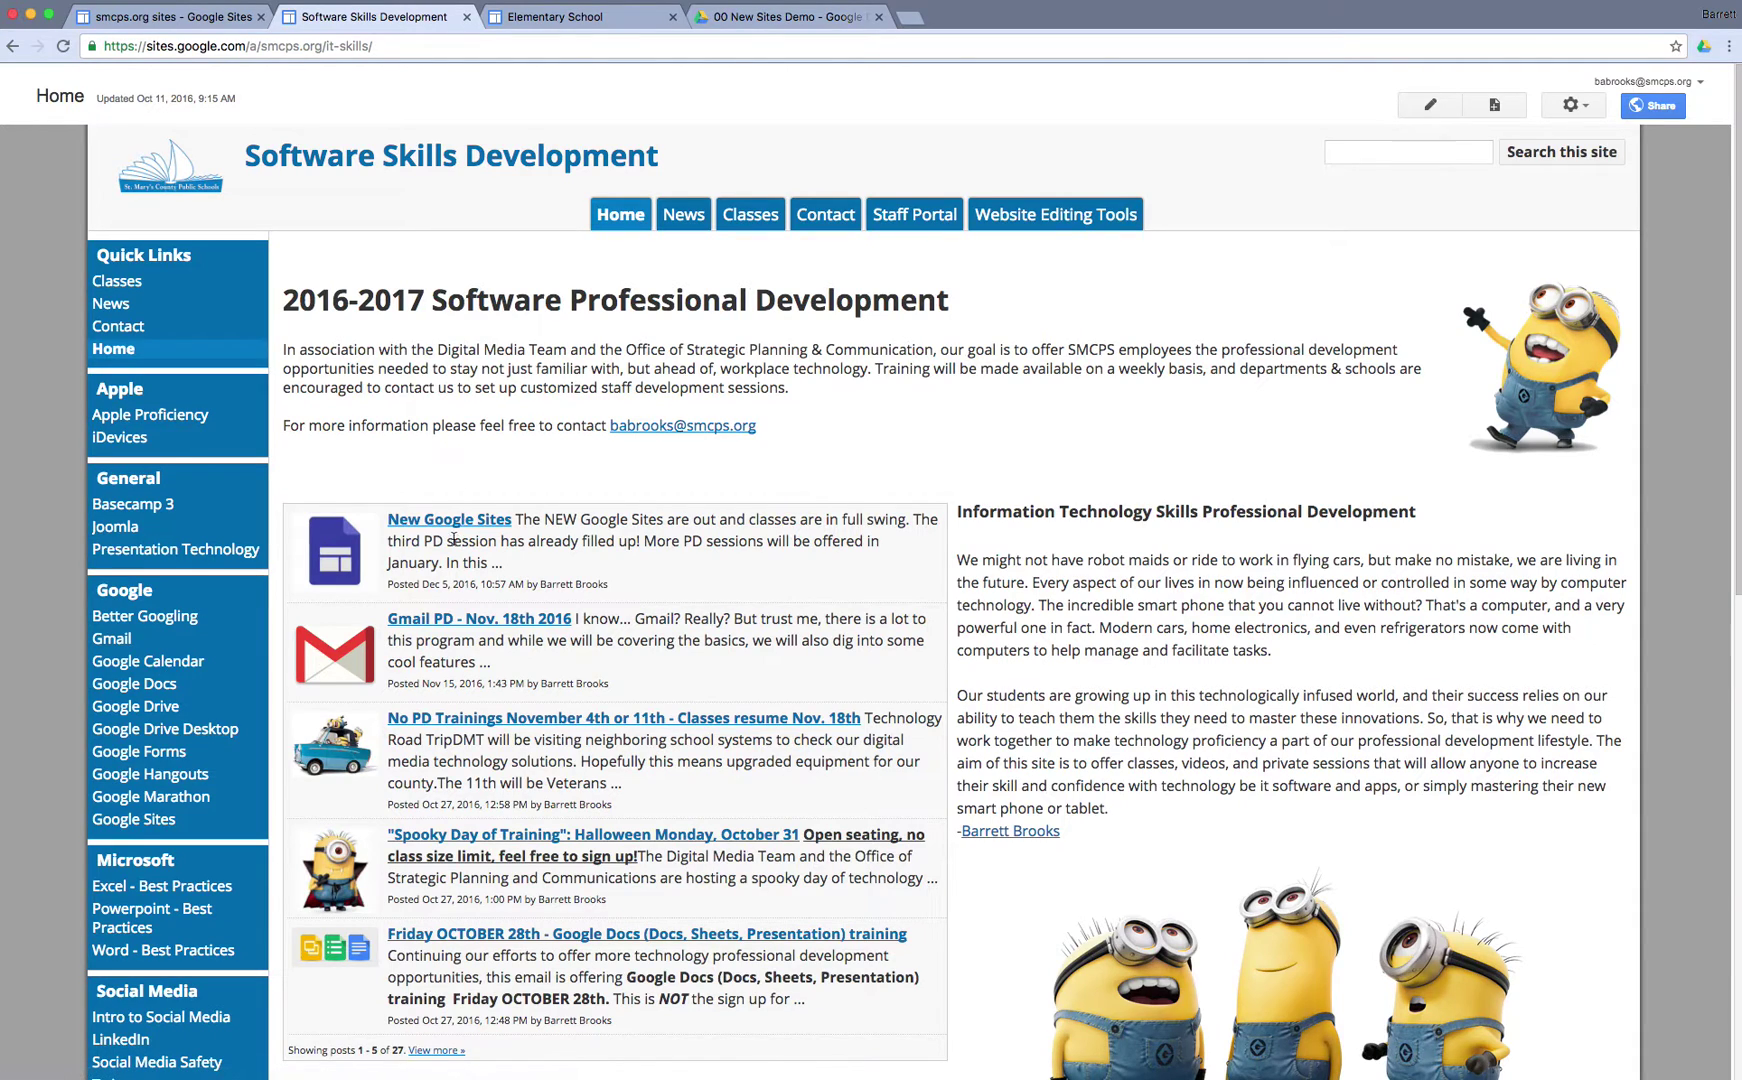
- In the Elementary School tab, navigate Content Resources > 3. Math Resources > Math Memos
click(566, 18)
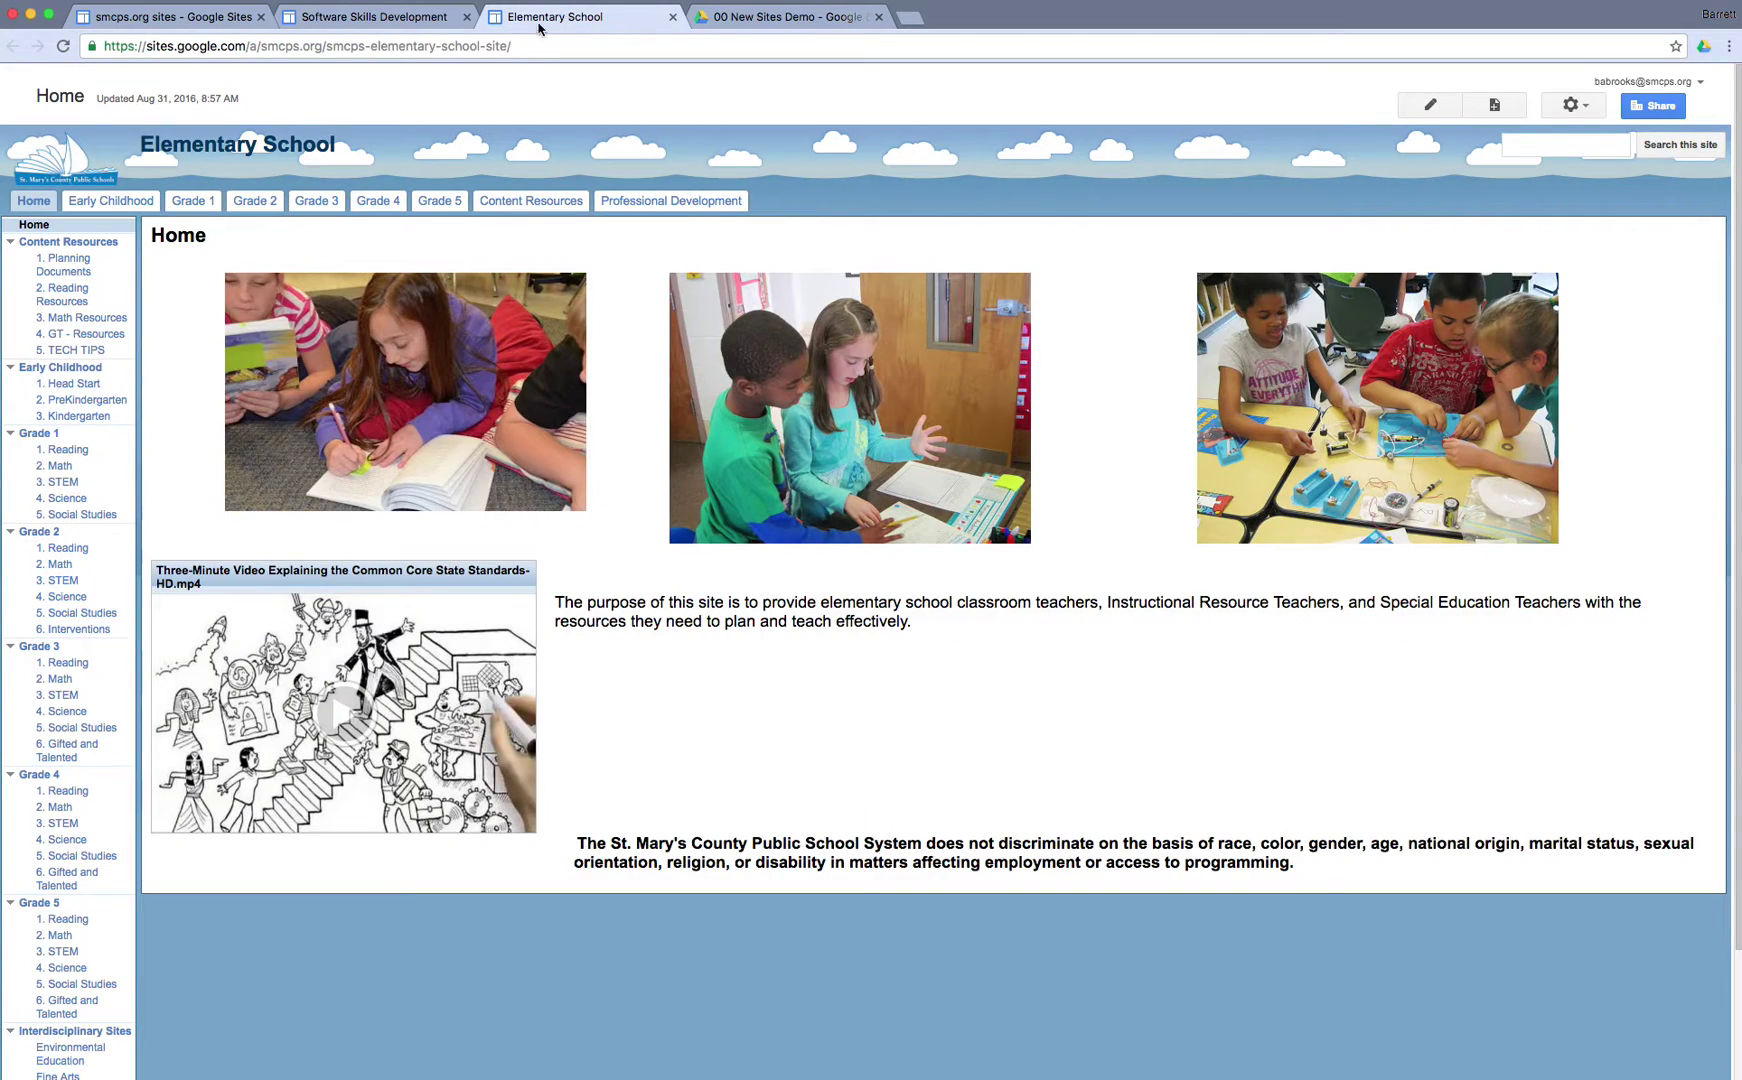
click(69, 244)
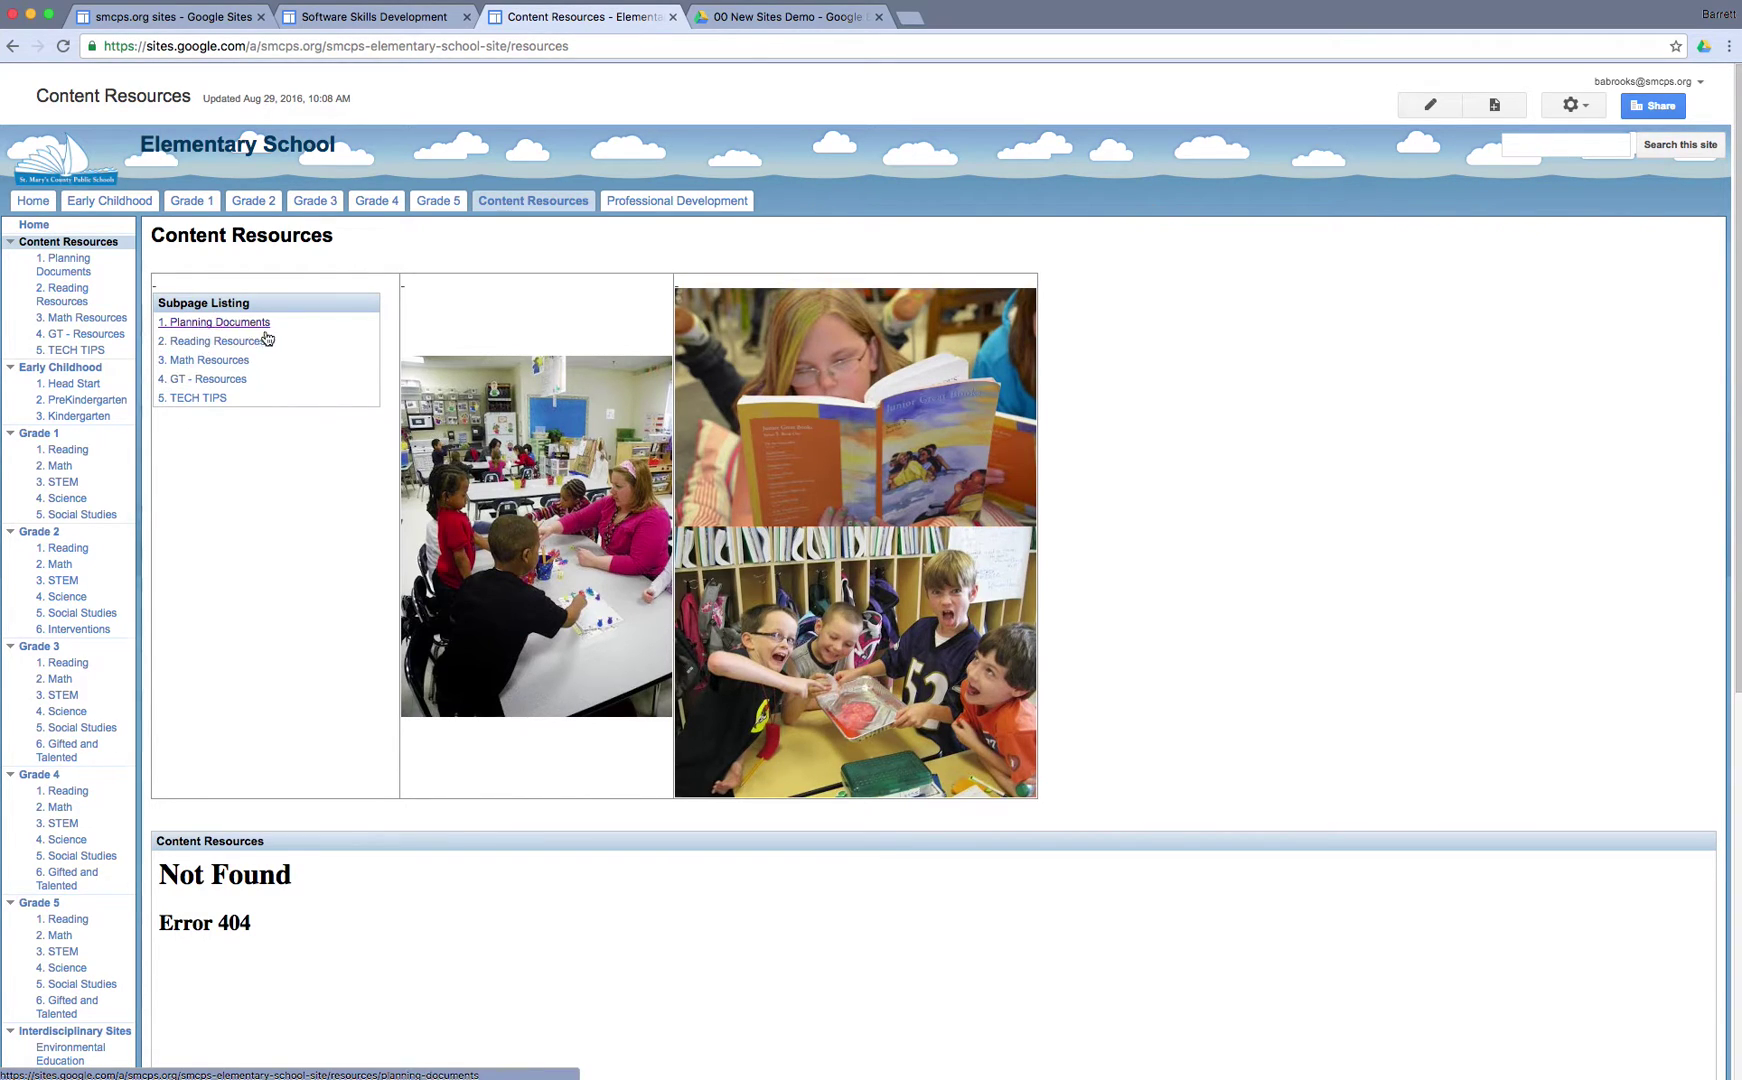
click(224, 362)
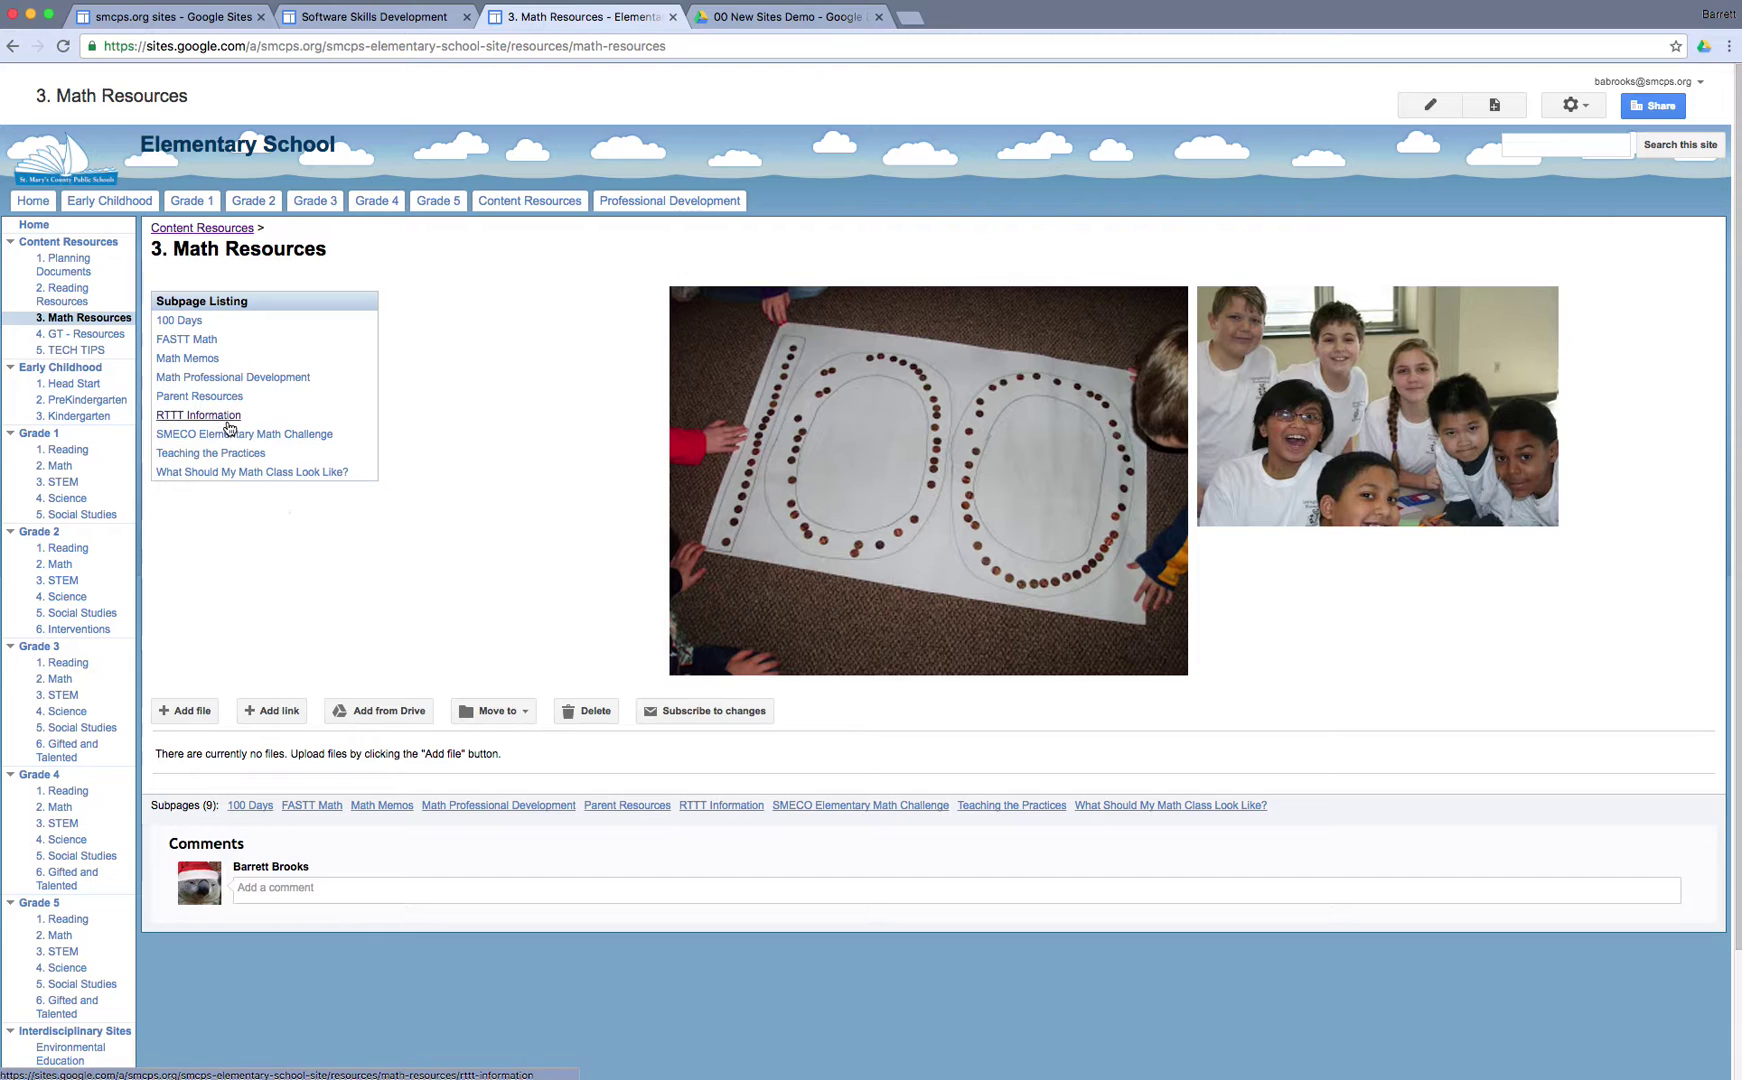
click(207, 362)
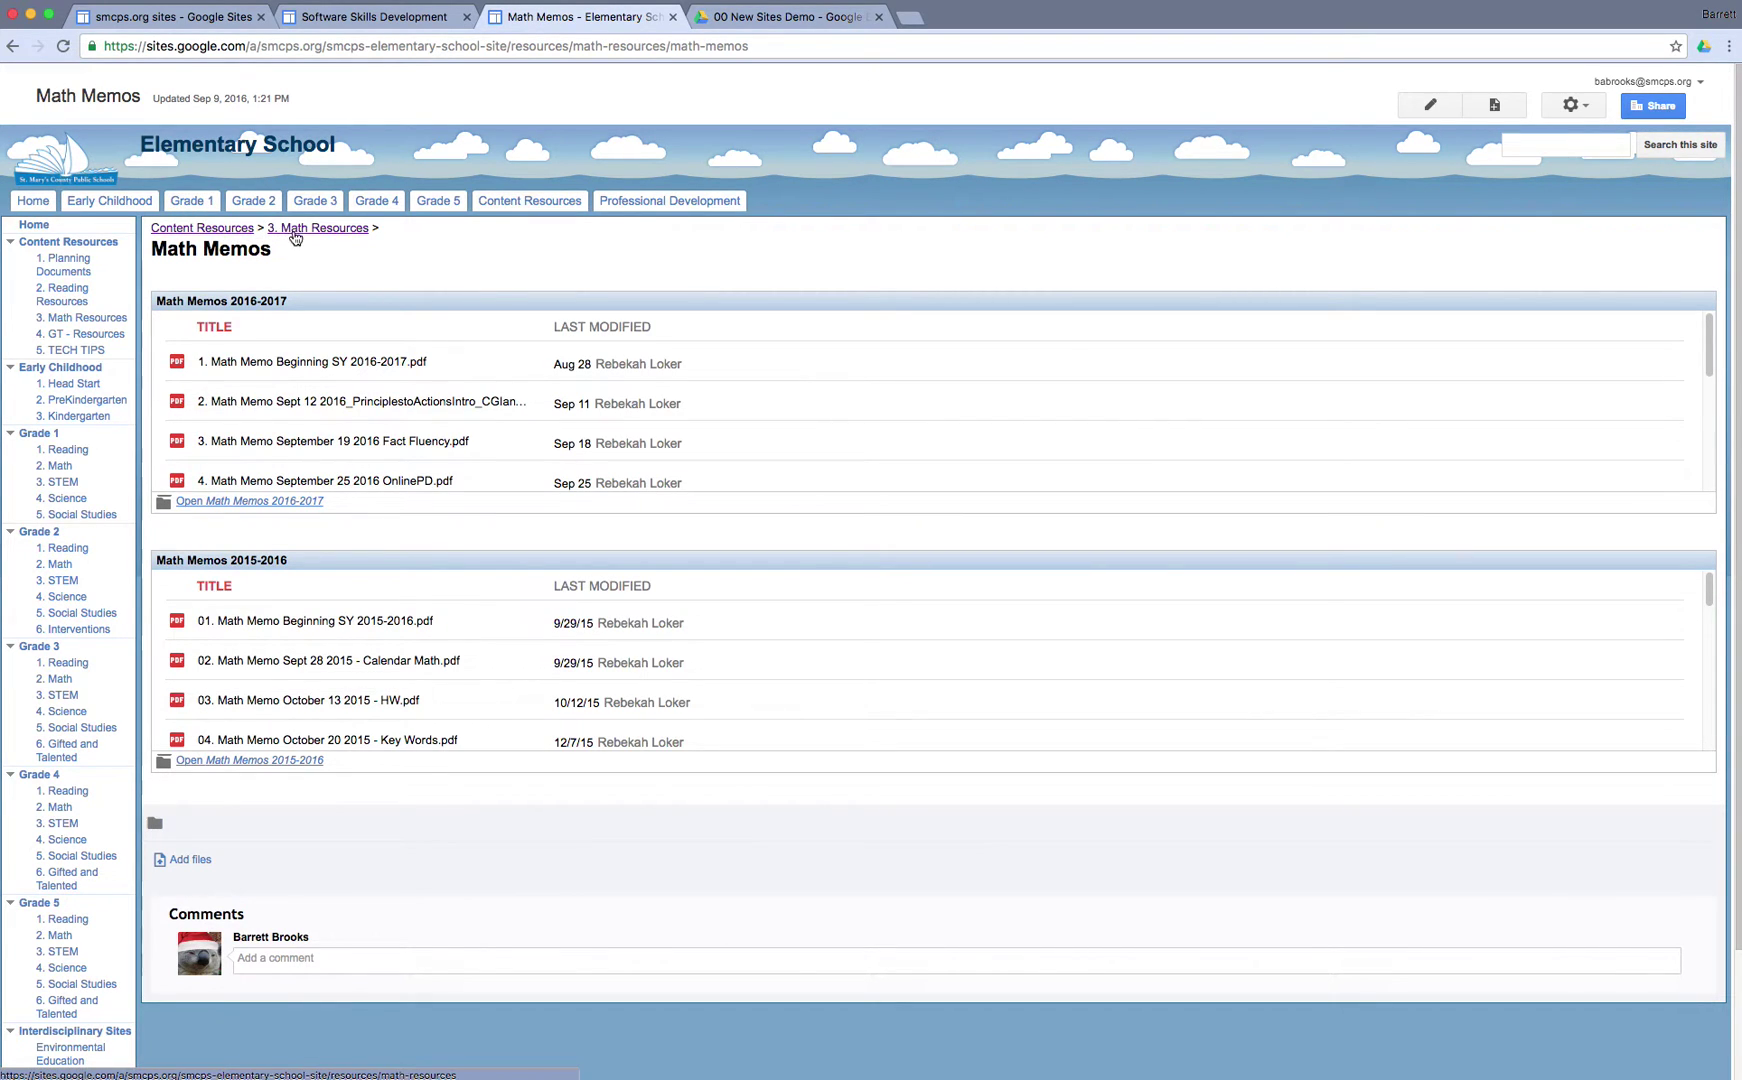
- Go up to Content Resources via the breadcrumb and reopen 3. Math Resources
click(233, 230)
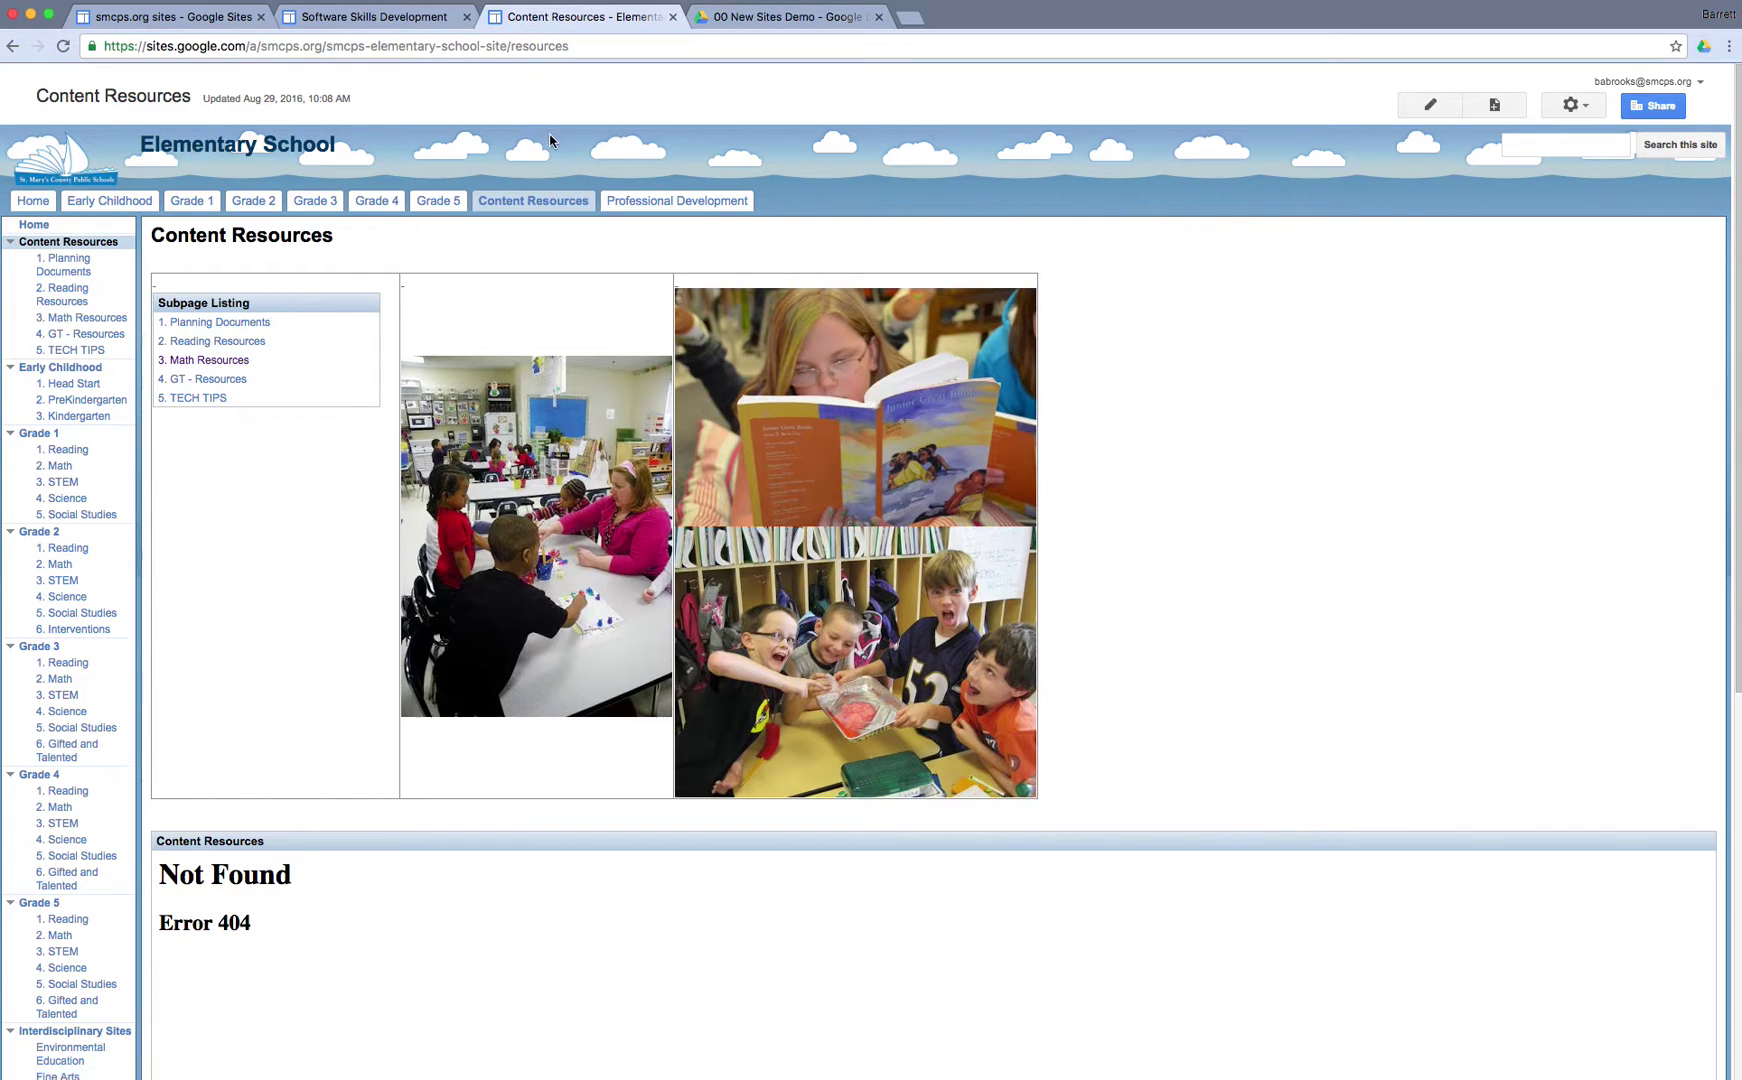
click(212, 361)
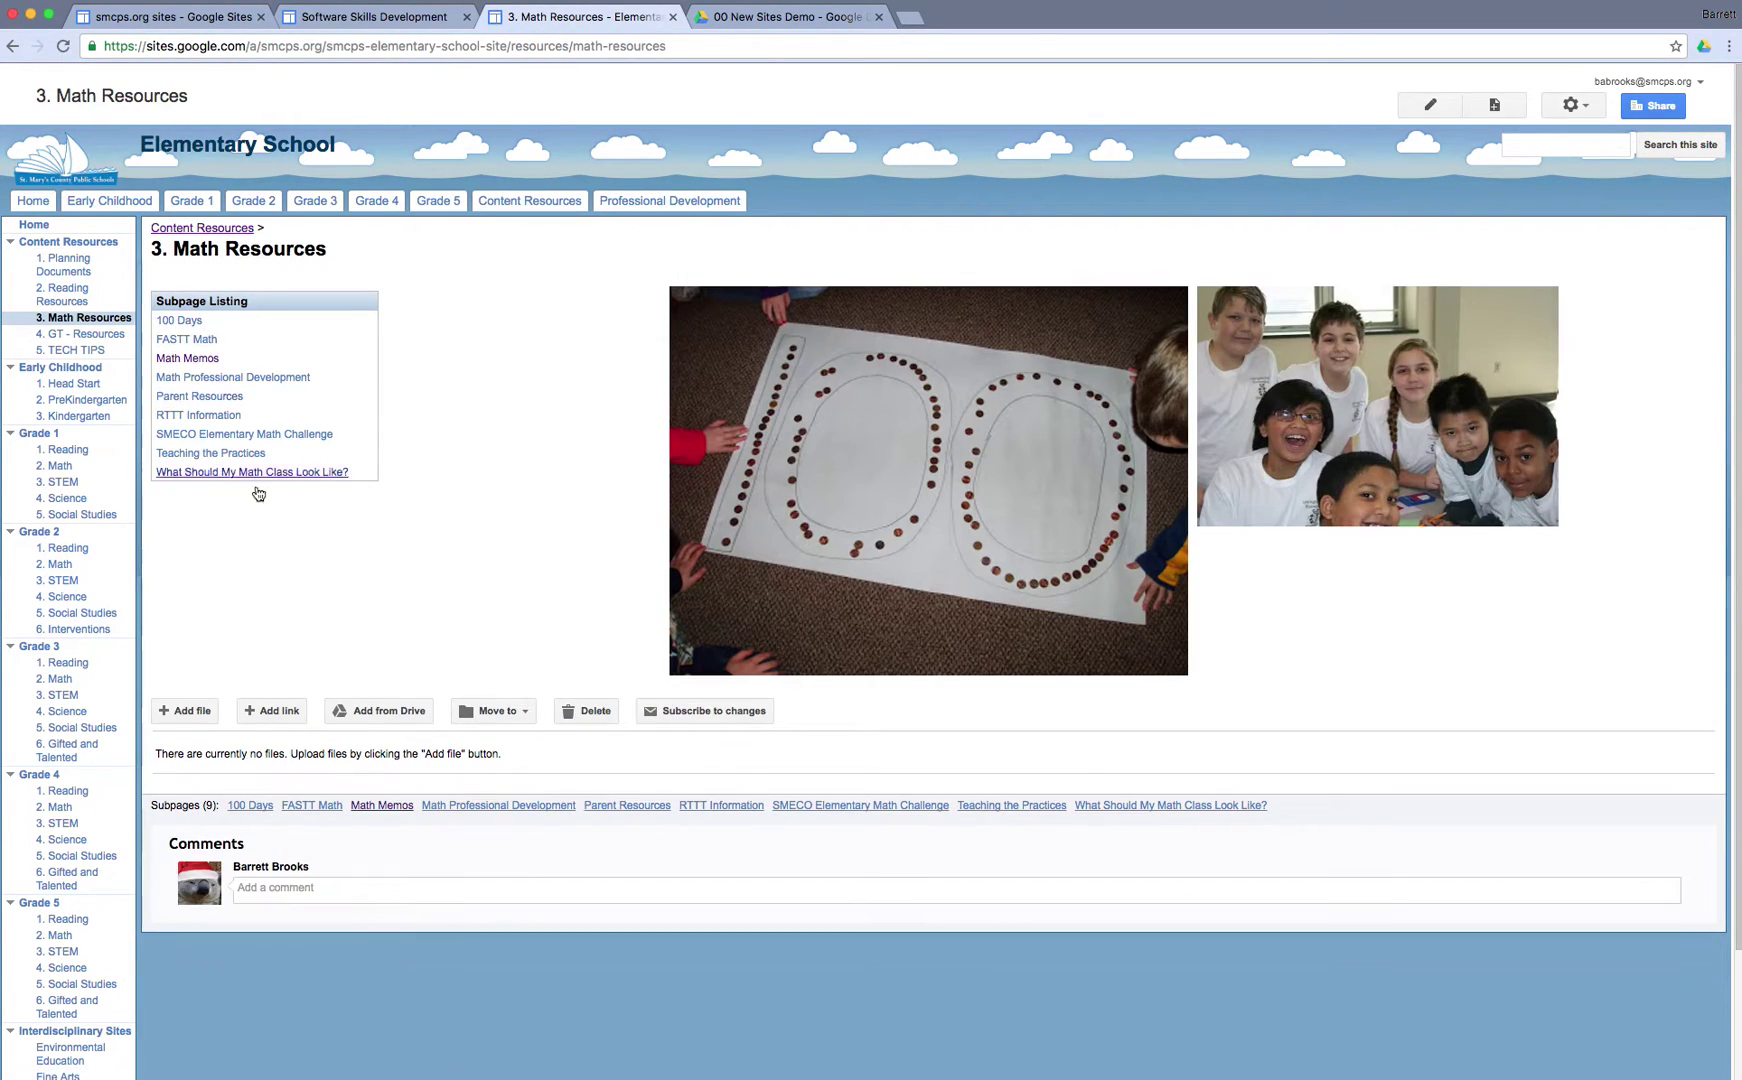
- Open Parent Resources and browse its CCSS Trifolds, Computation and PTA file folders
click(214, 397)
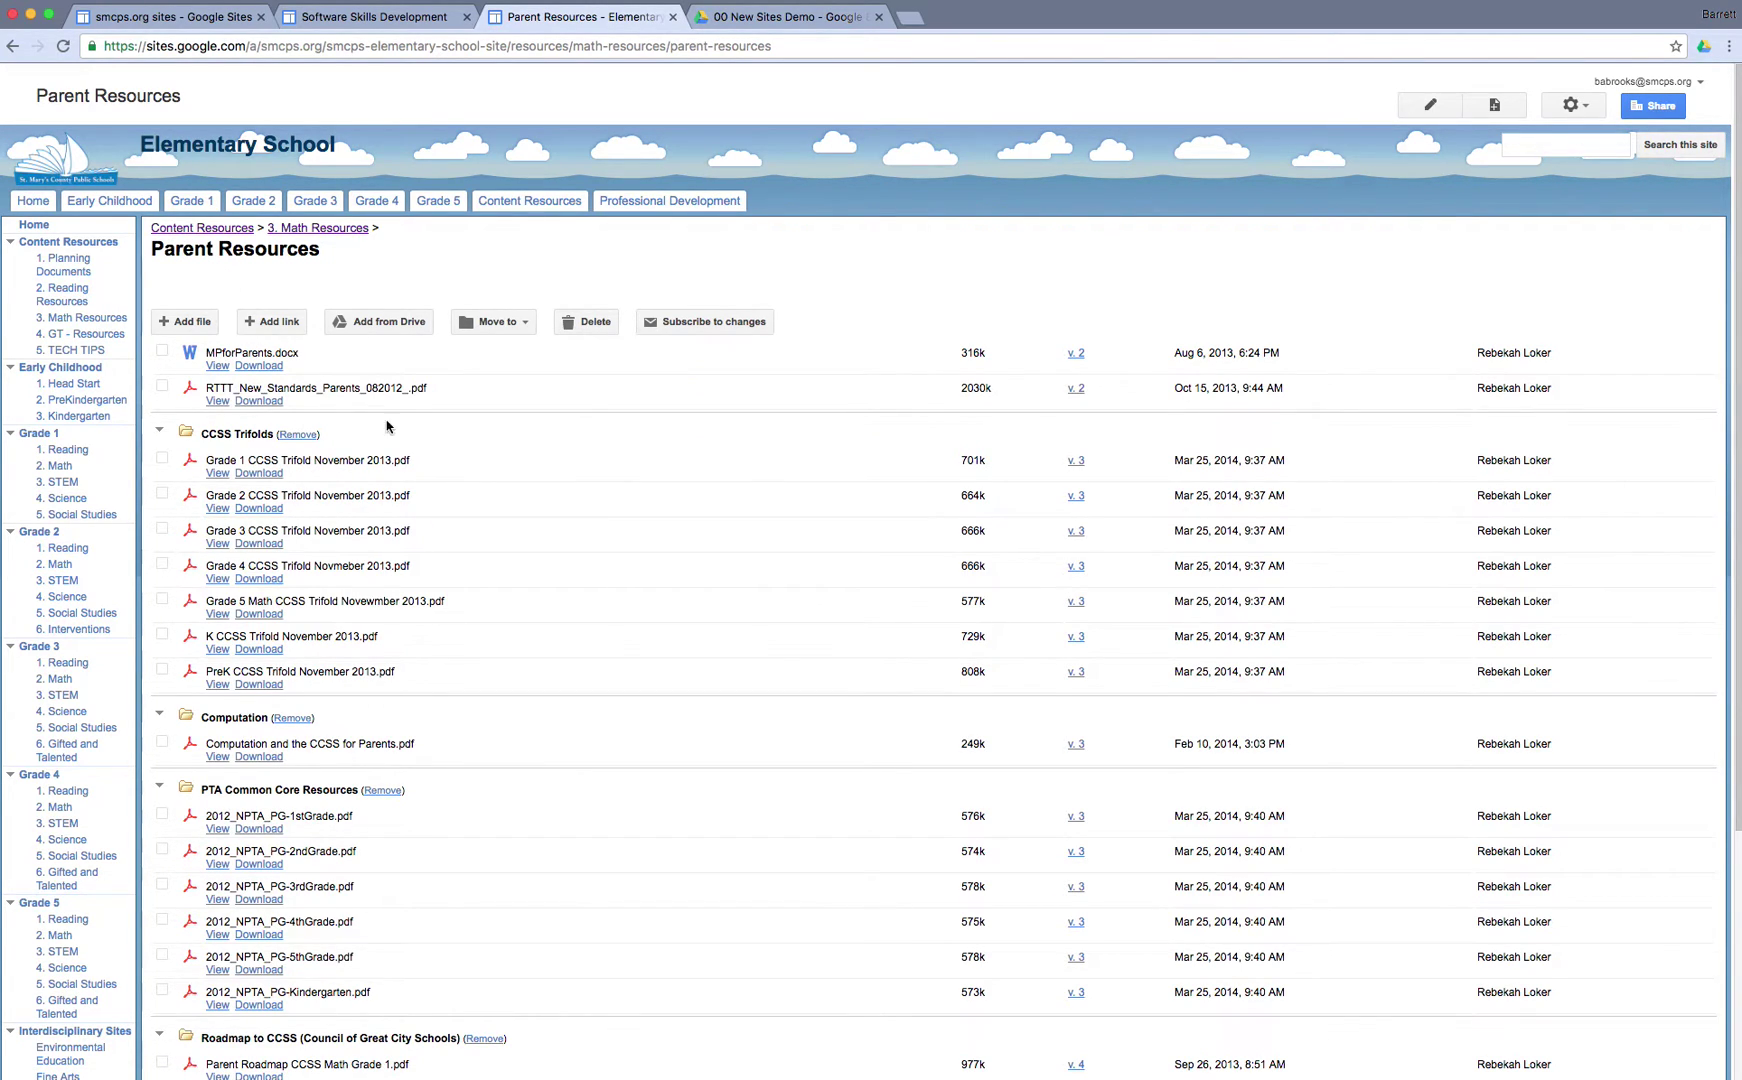
scroll(380, 462, down, 5)
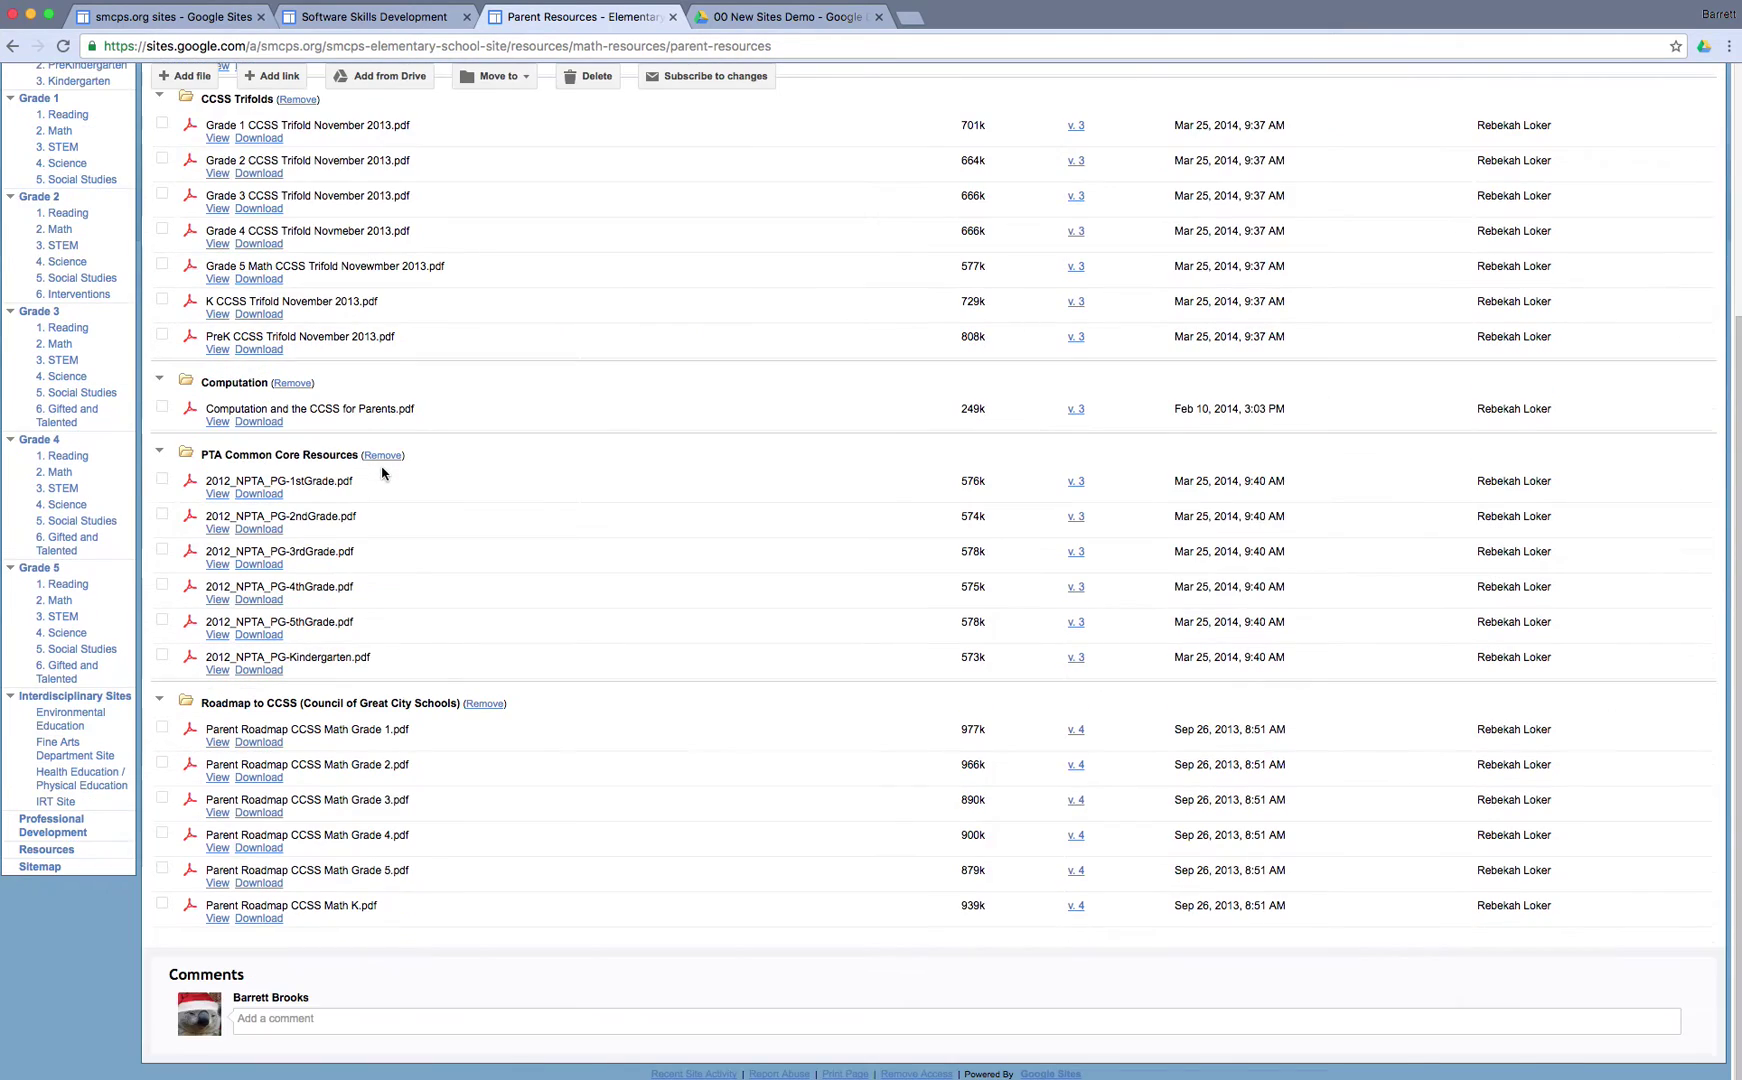
scroll(343, 520, up, 2)
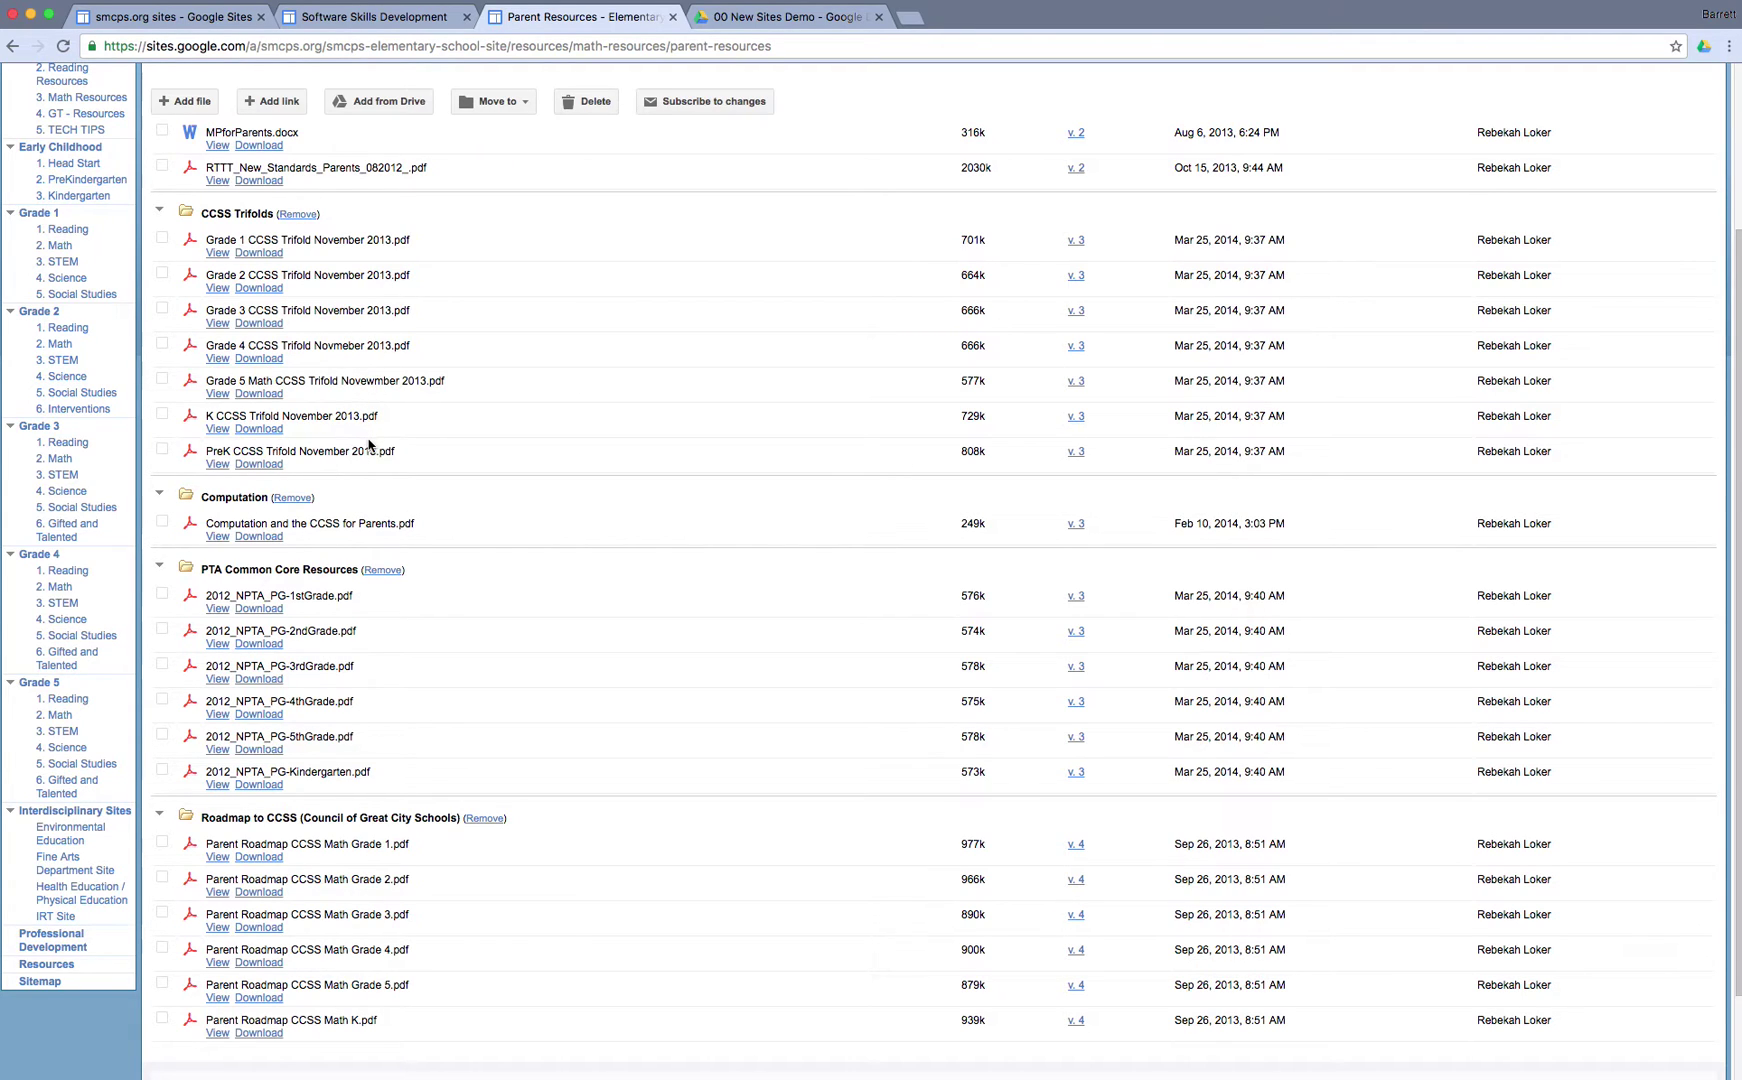
scroll(370, 440, up, 3)
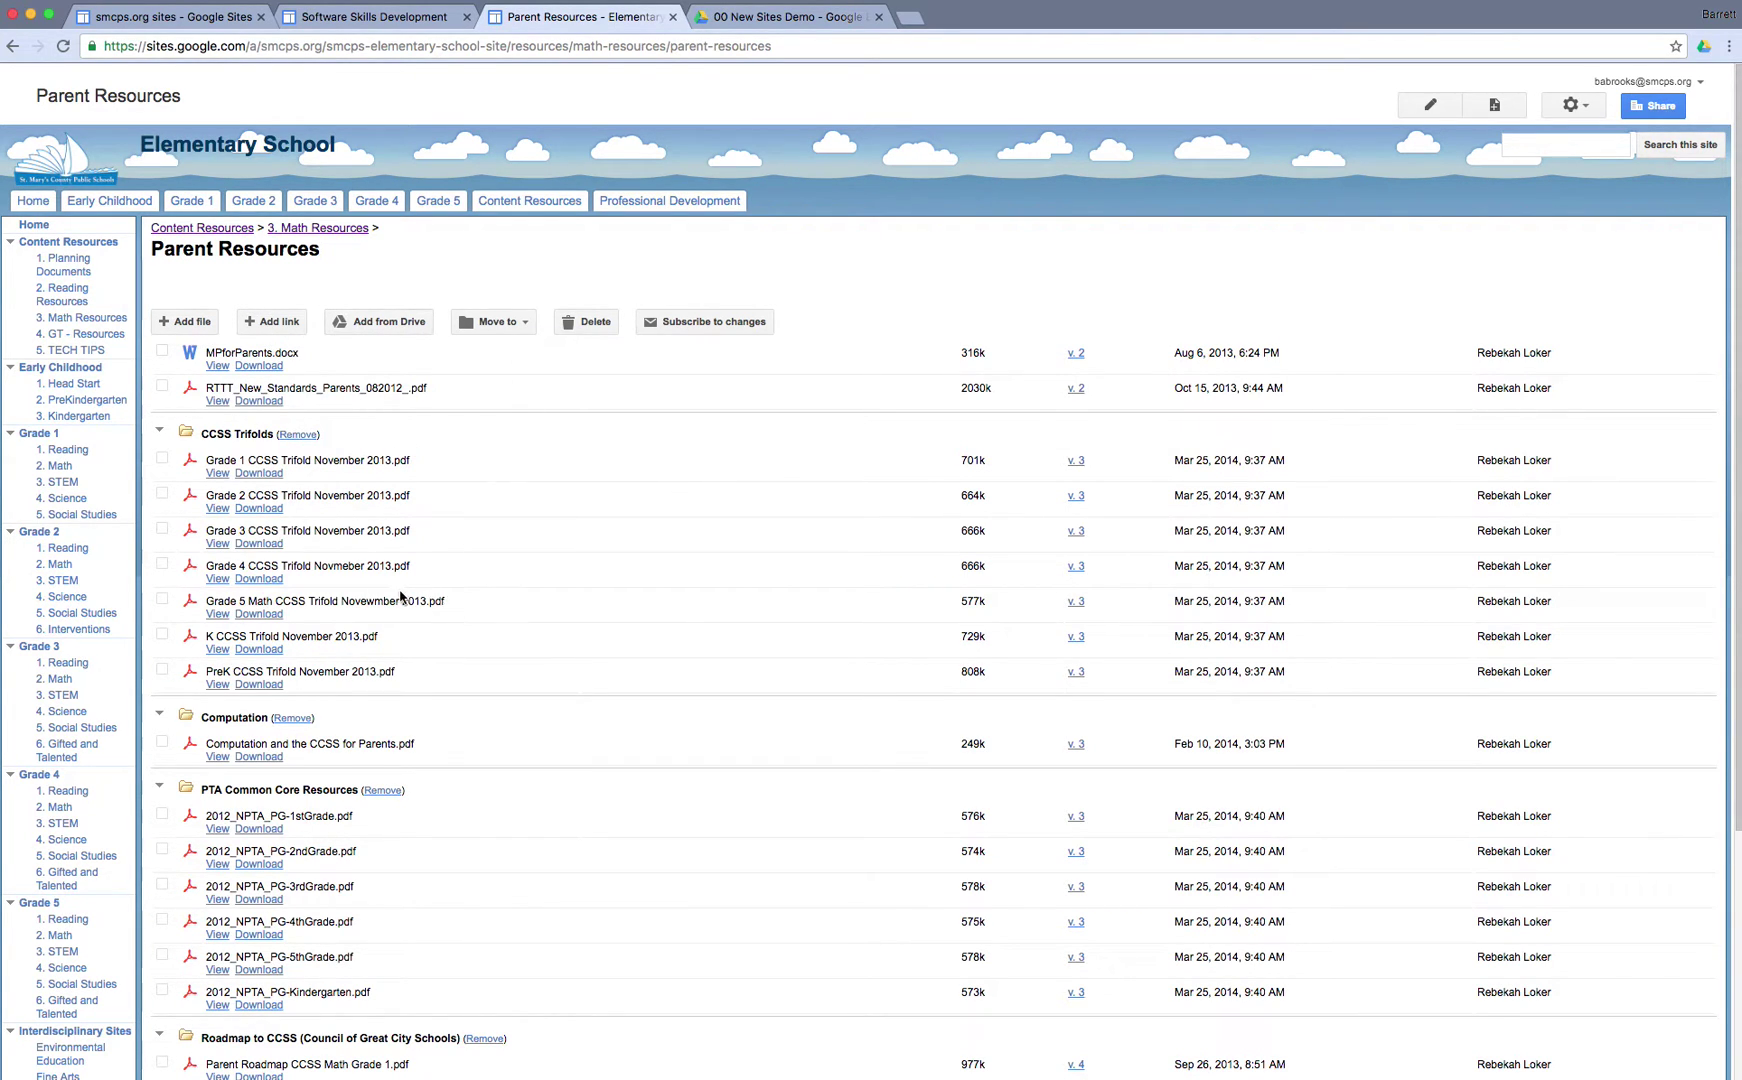
scroll(400, 596, down, 3)
scroll(358, 818, up, 3)
scroll(462, 487, down, 1)
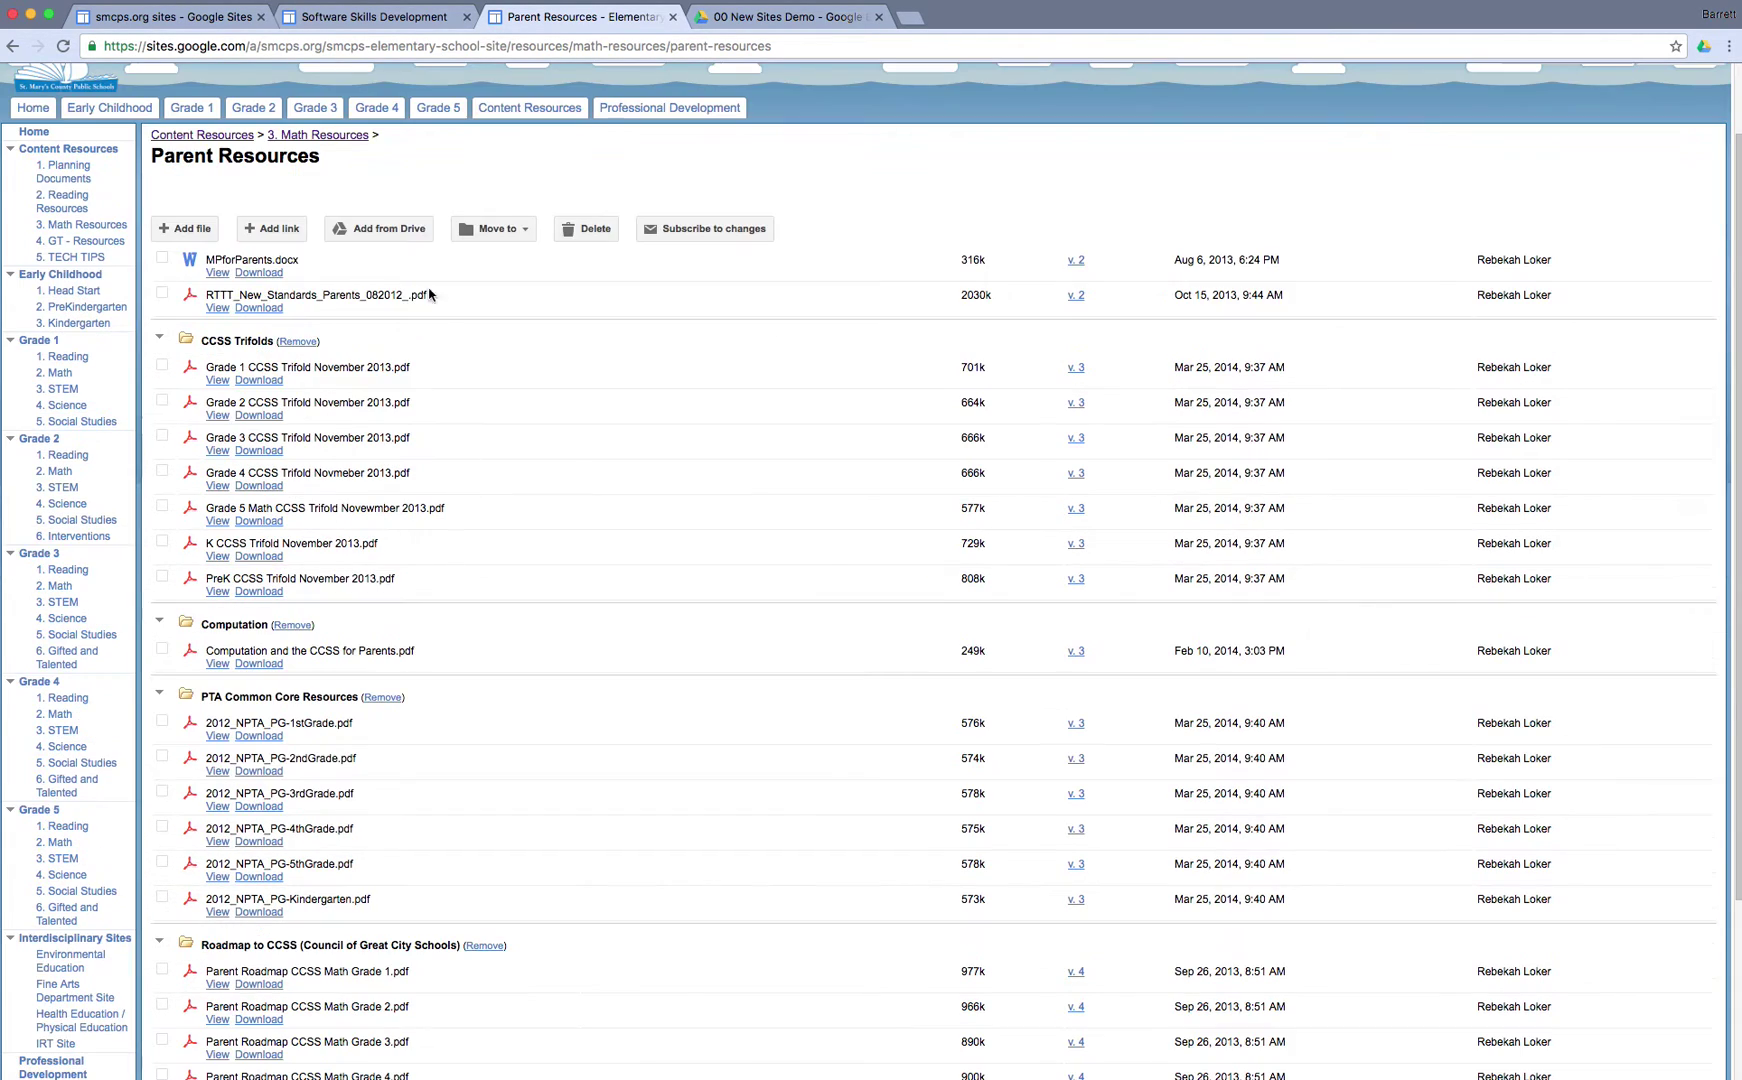
scroll(377, 487, down, 3)
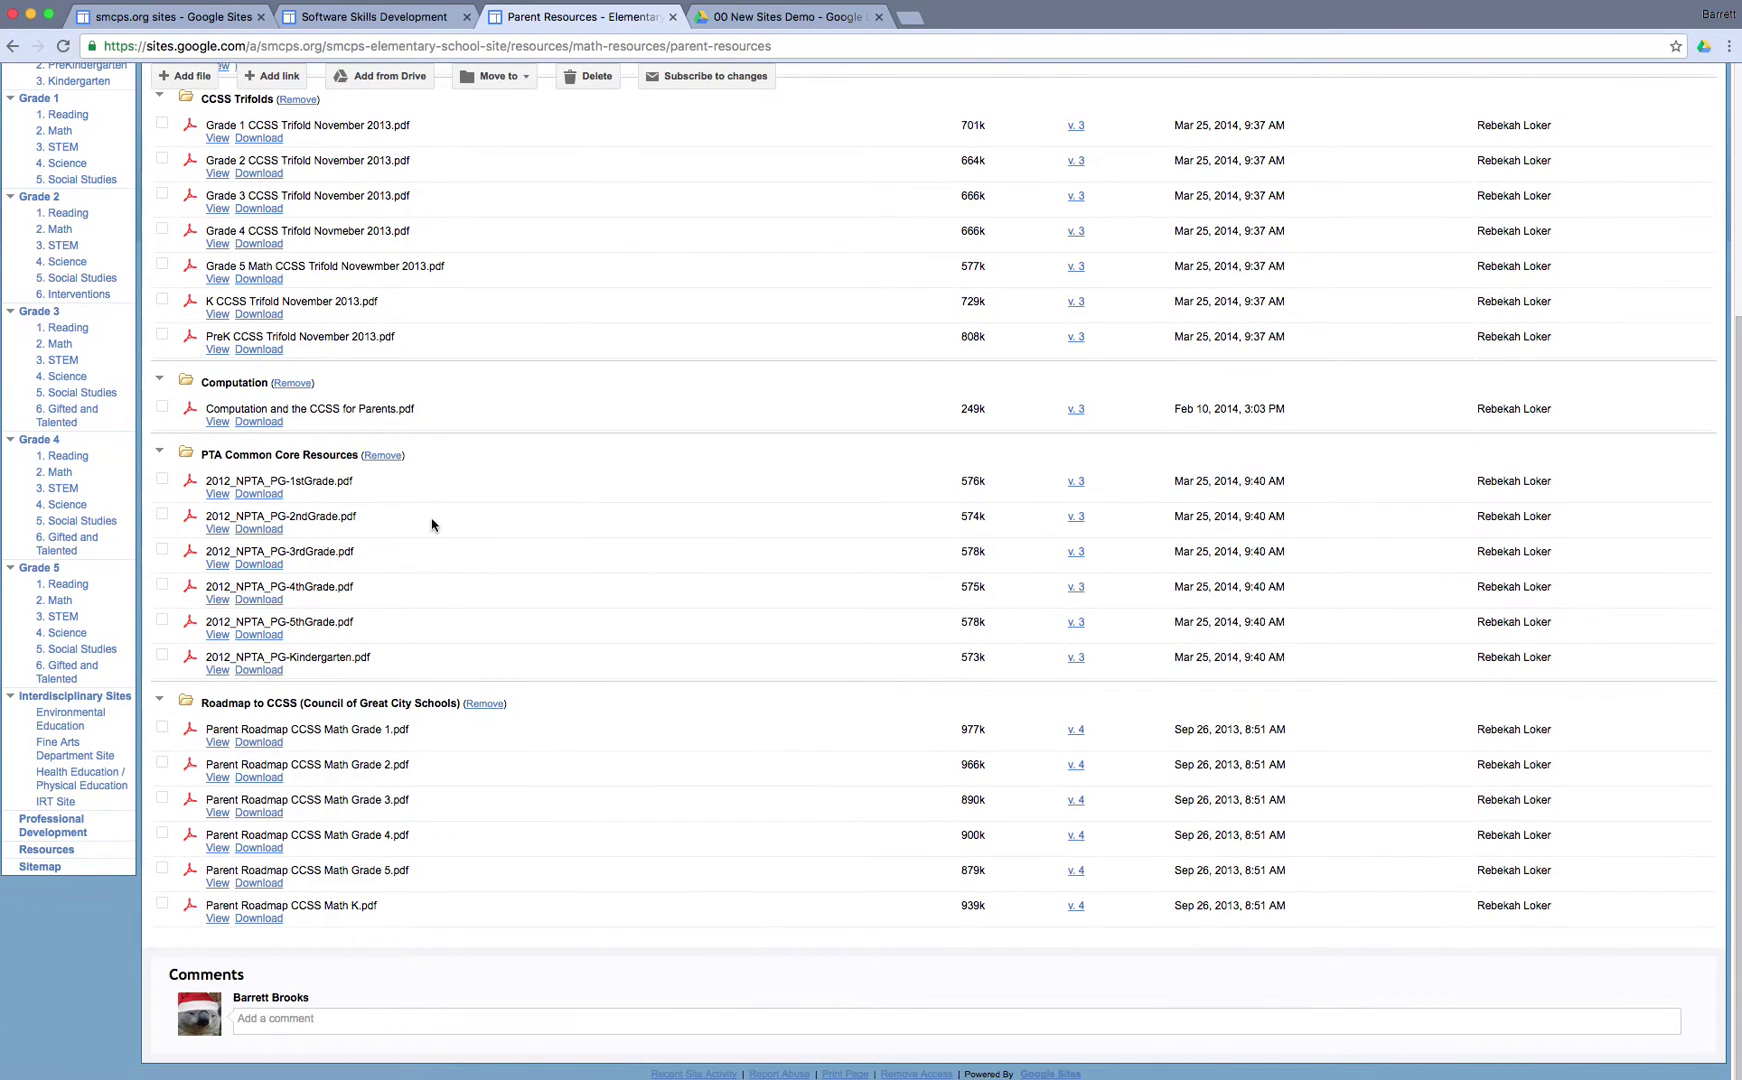
scroll(406, 777, up, 2)
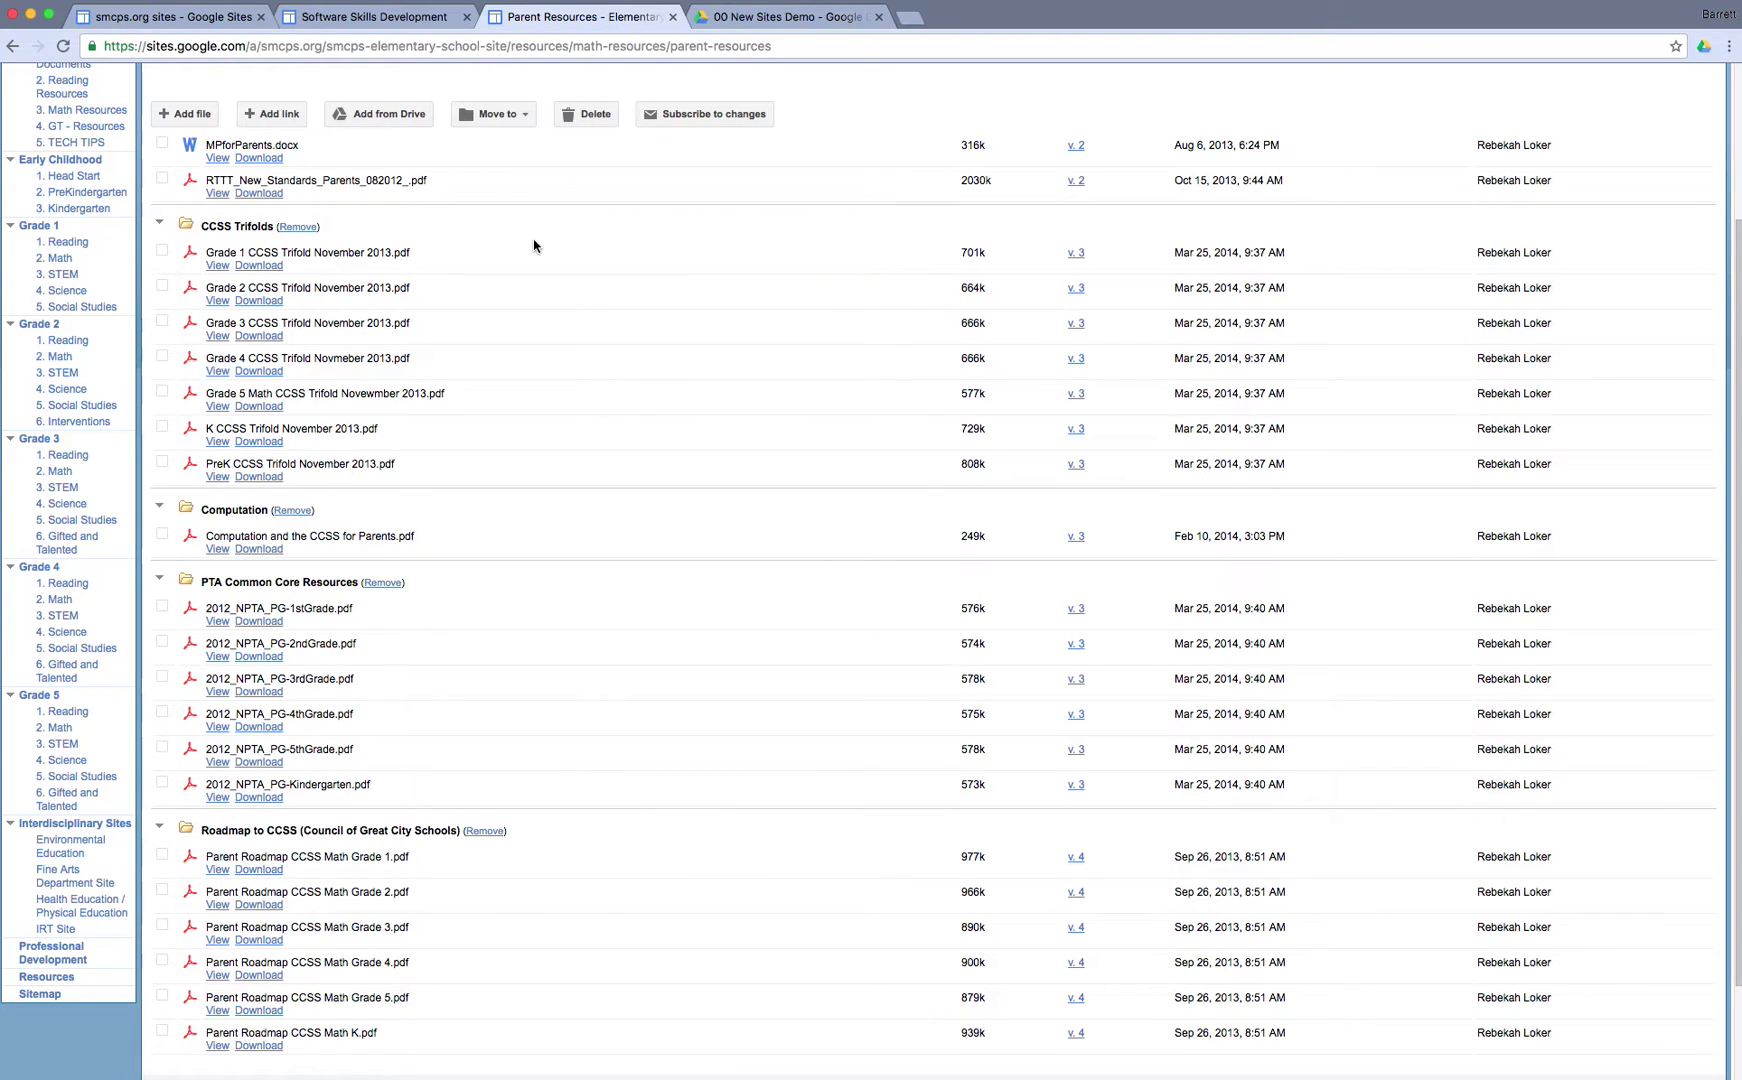
scroll(270, 480, down, 2)
scroll(310, 572, up, 5)
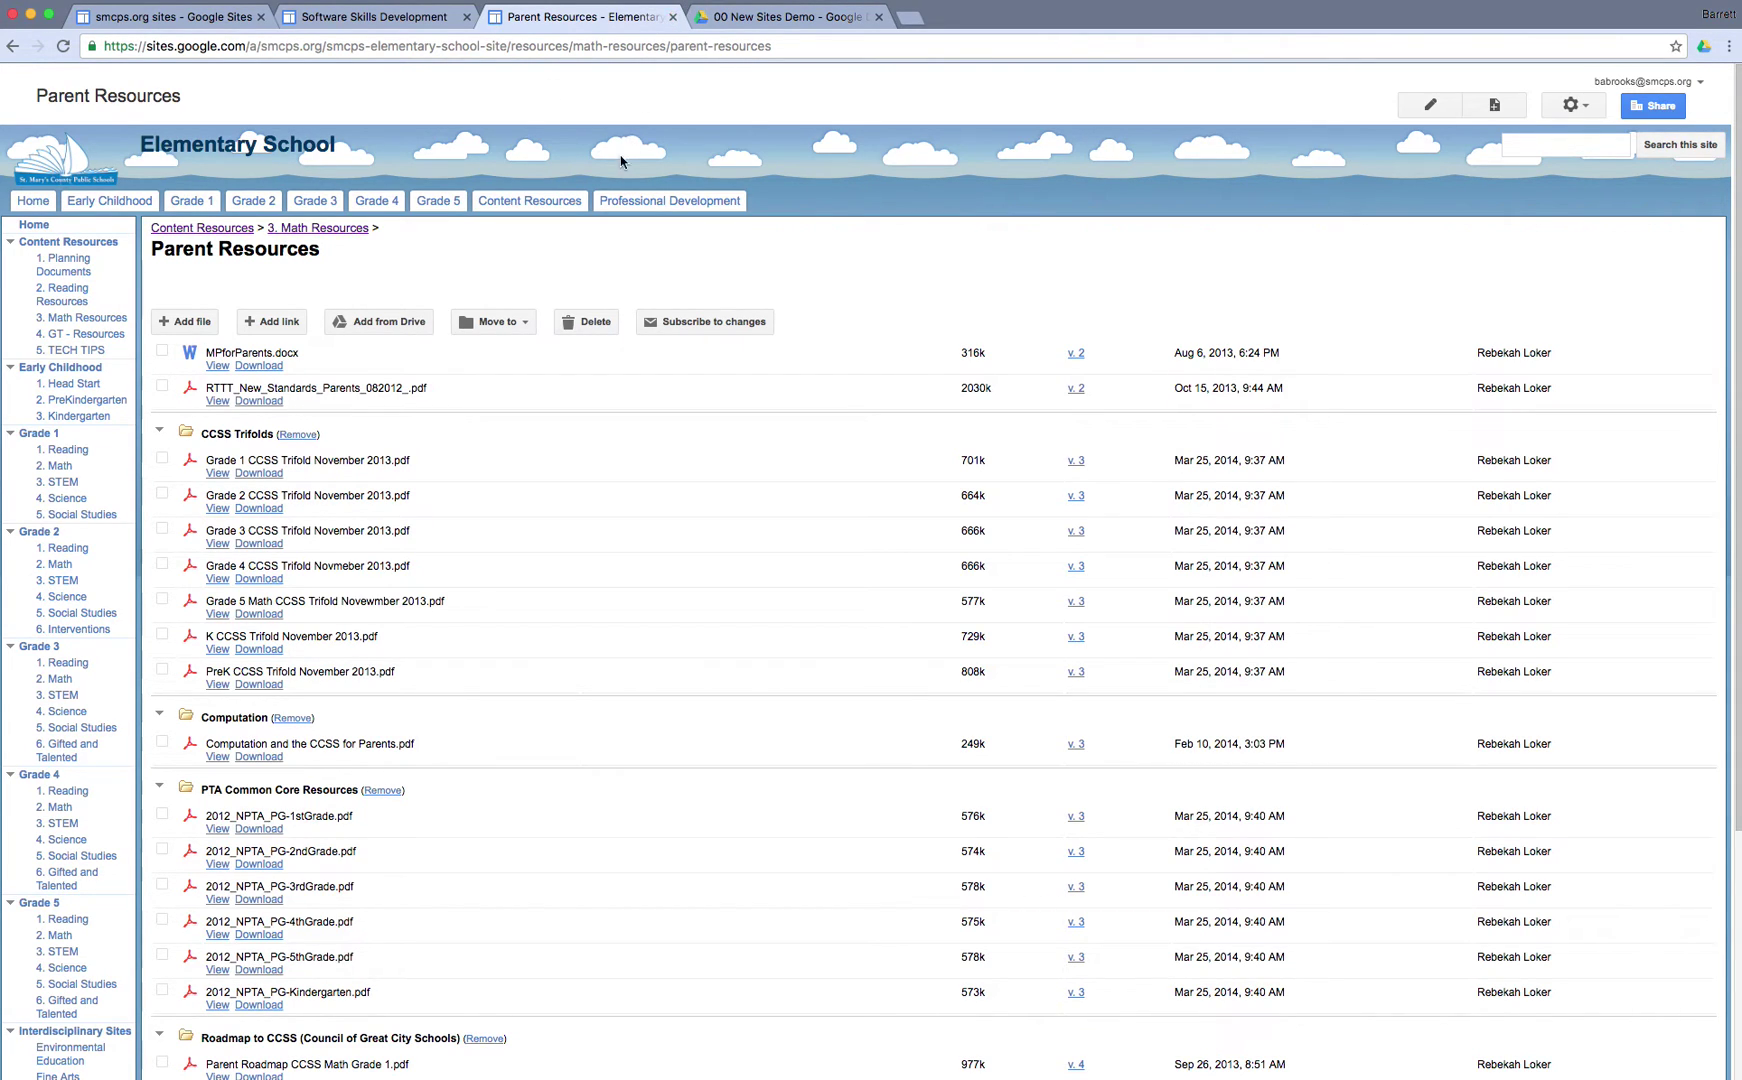
- Go to the Elementary School Home page and select its purpose paragraph
click(34, 226)
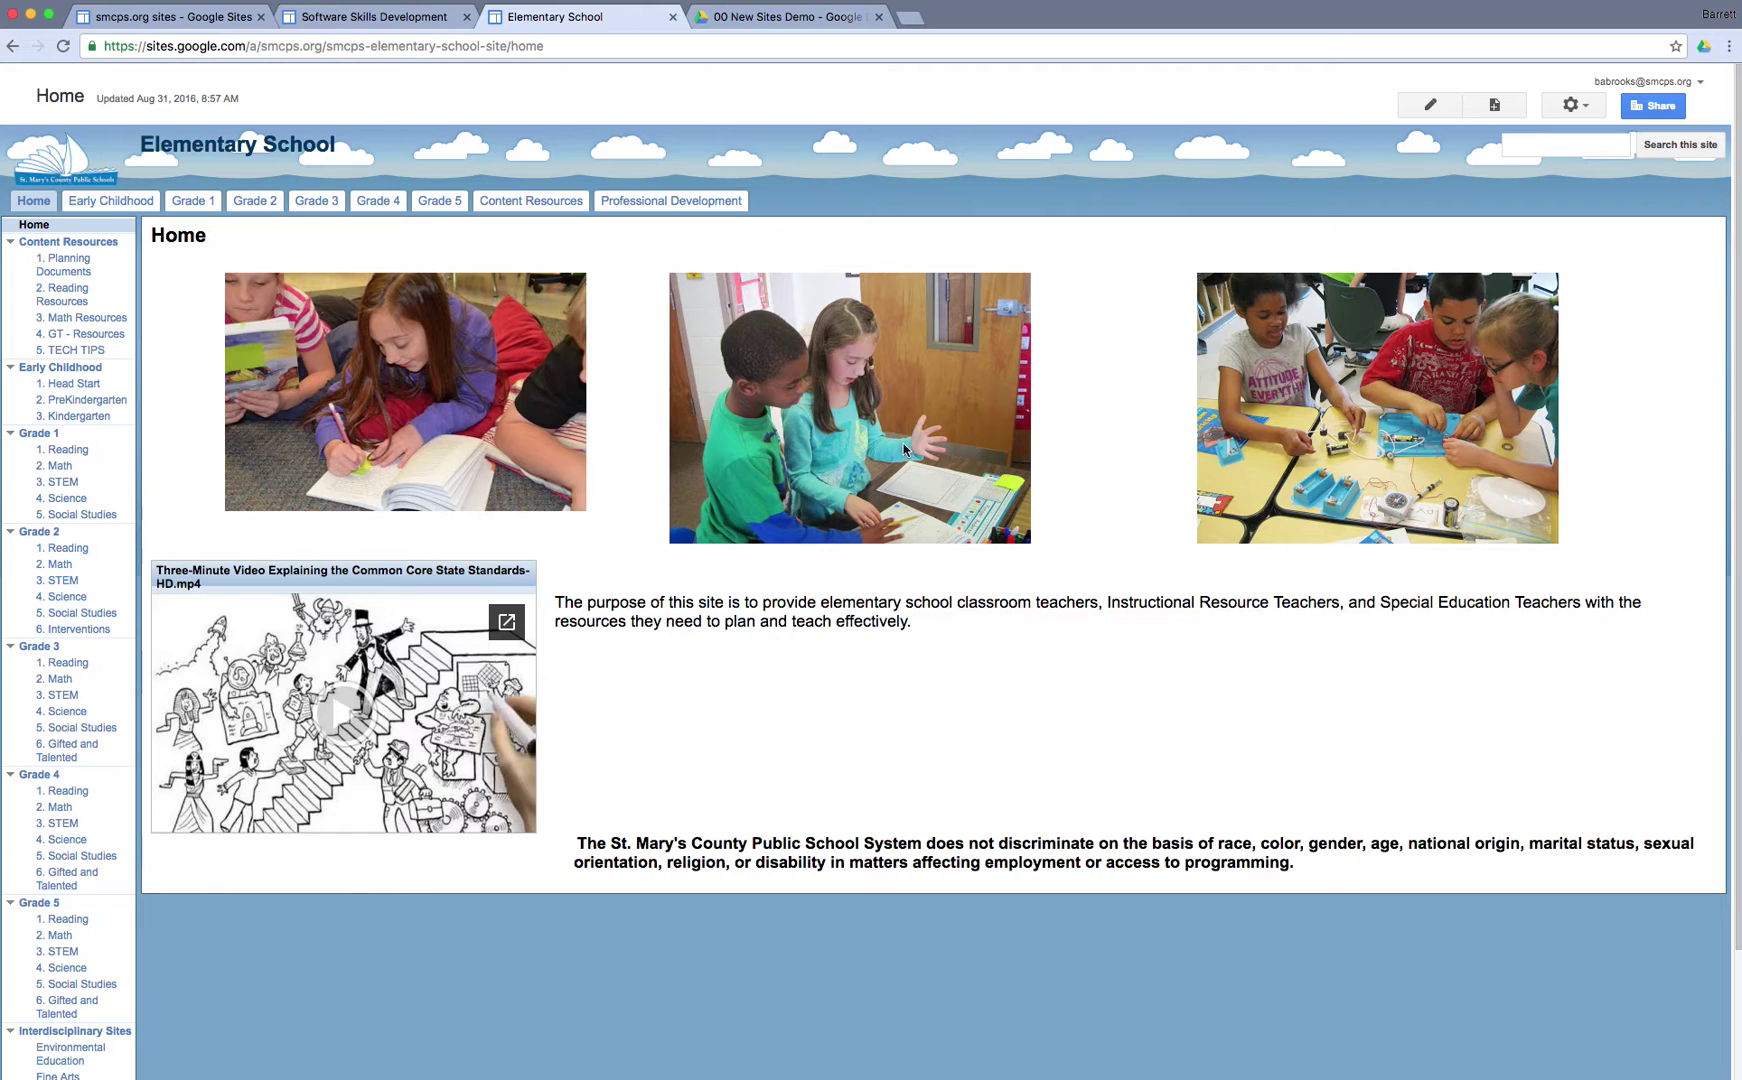
drag(554, 601, 935, 631)
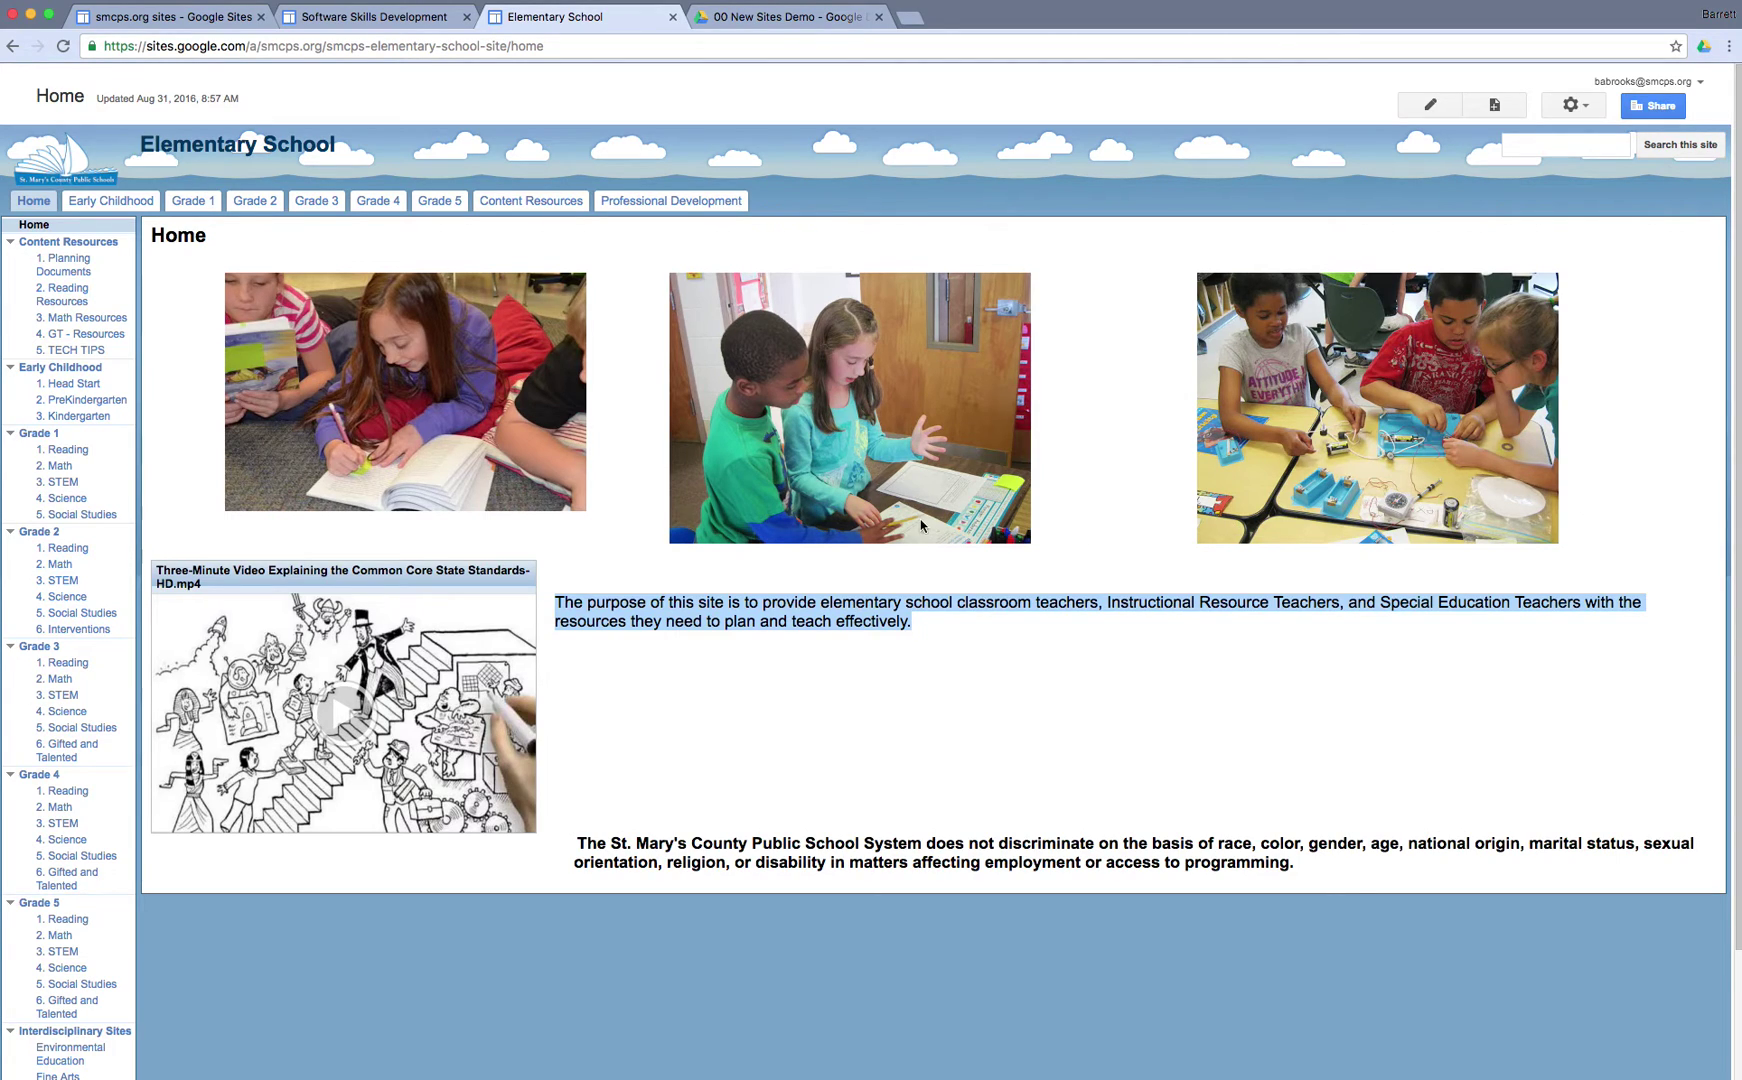
mouse_move(258, 690)
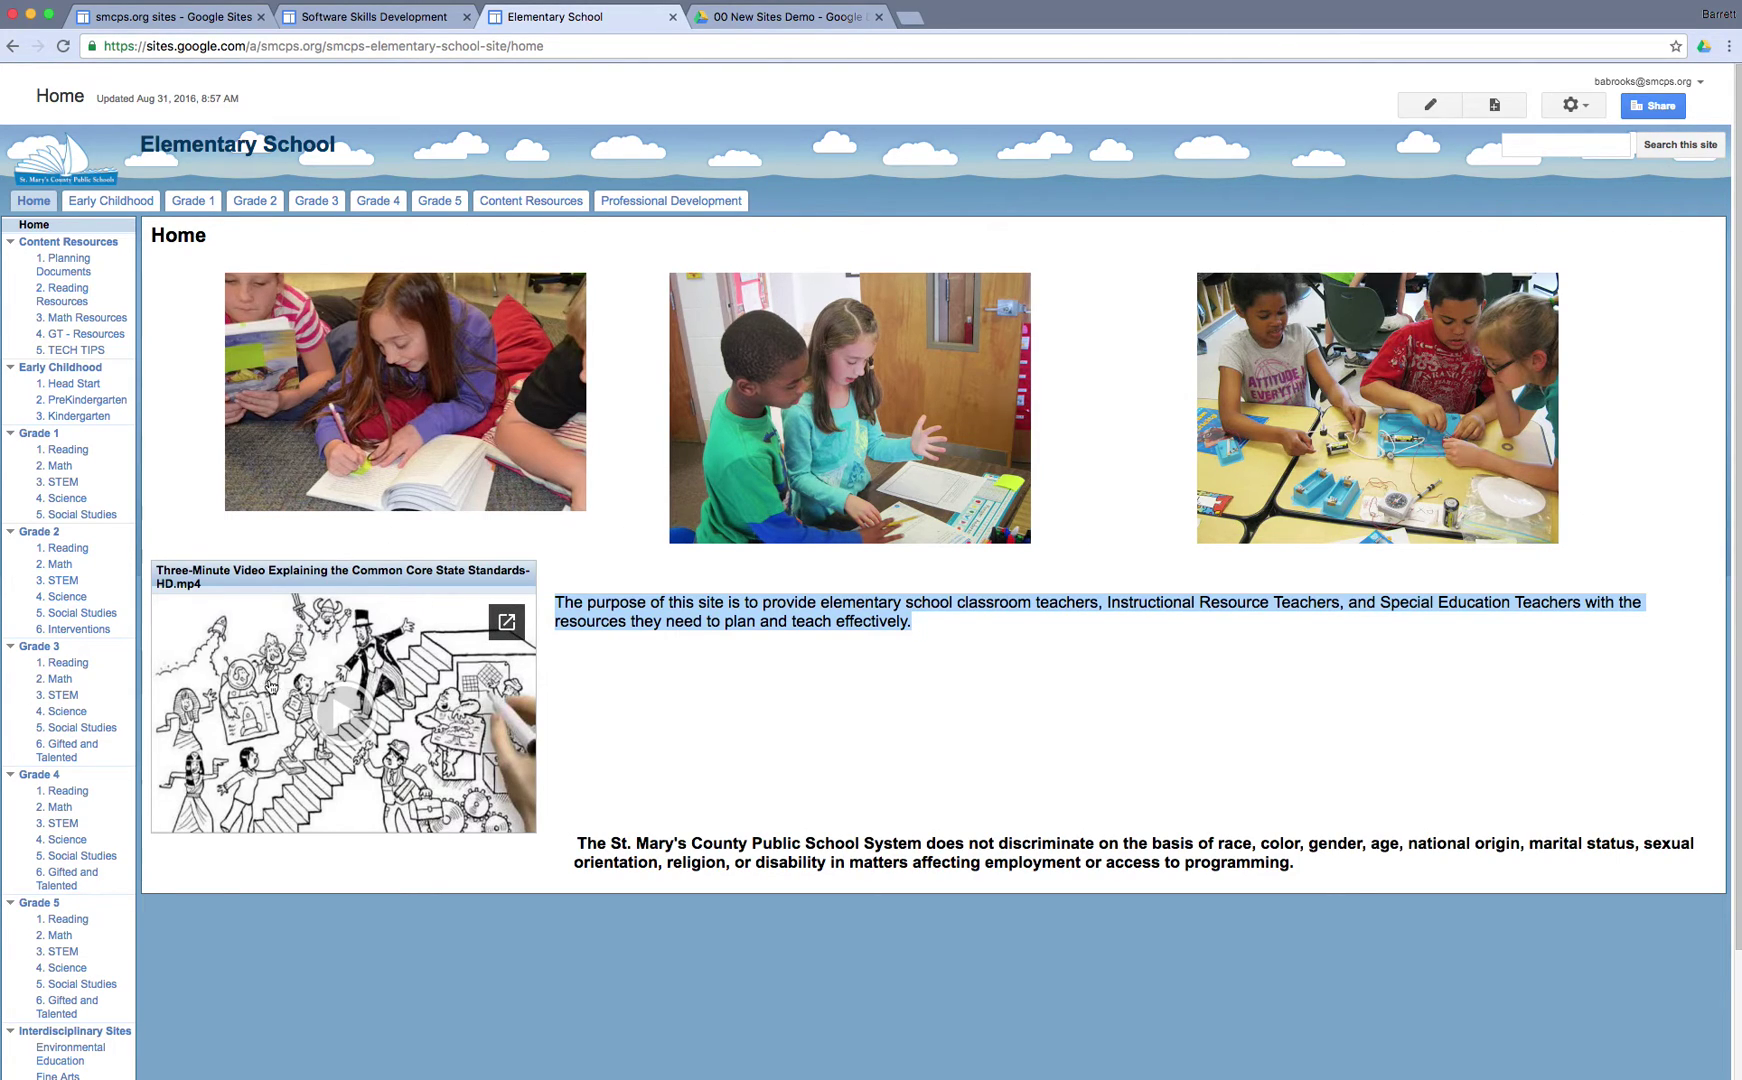